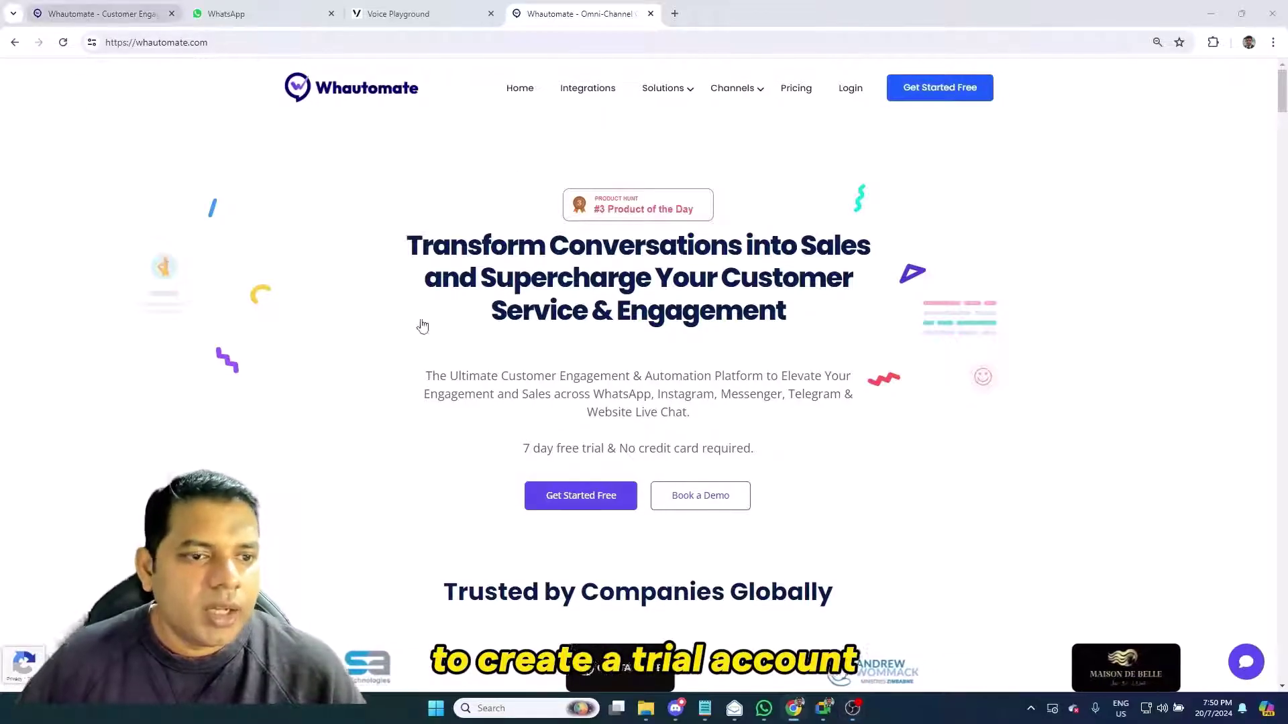
Switch to the 'Whautomate - Customer Engagement' tab with the logged-in dashboard
click(100, 14)
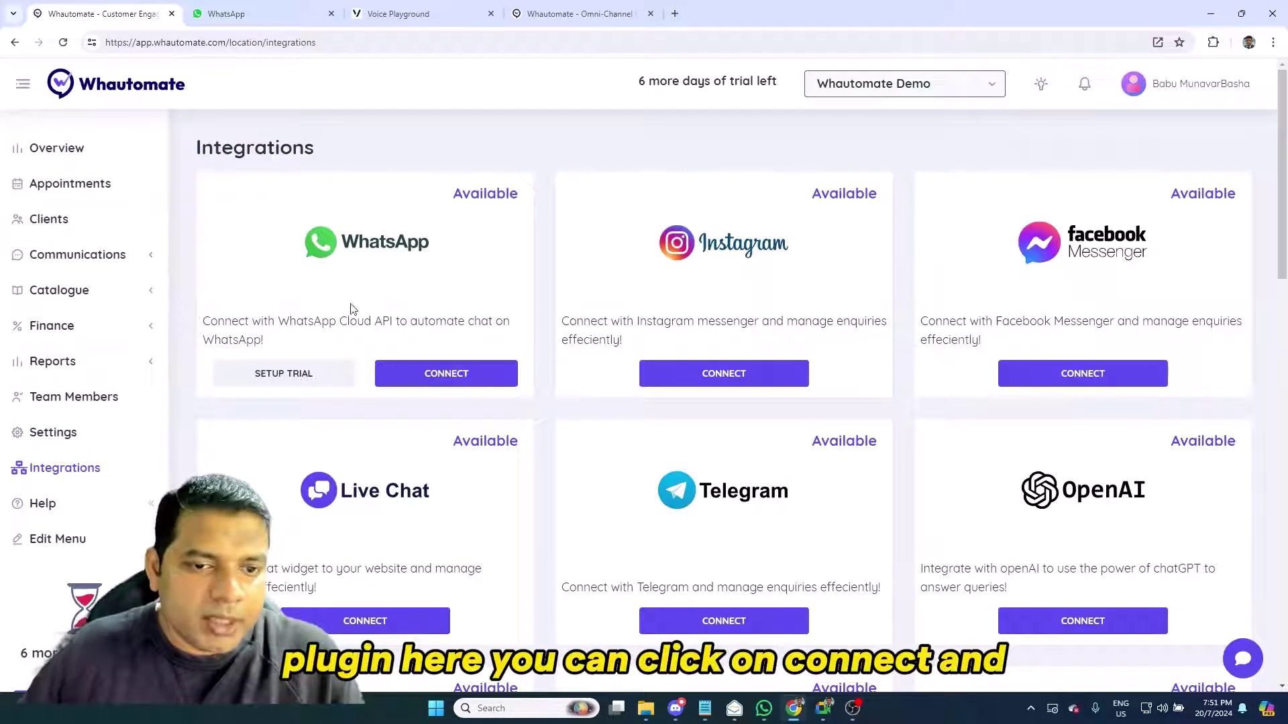
Choose CONNECT on the WhatsApp card in Integrations
click(470, 376)
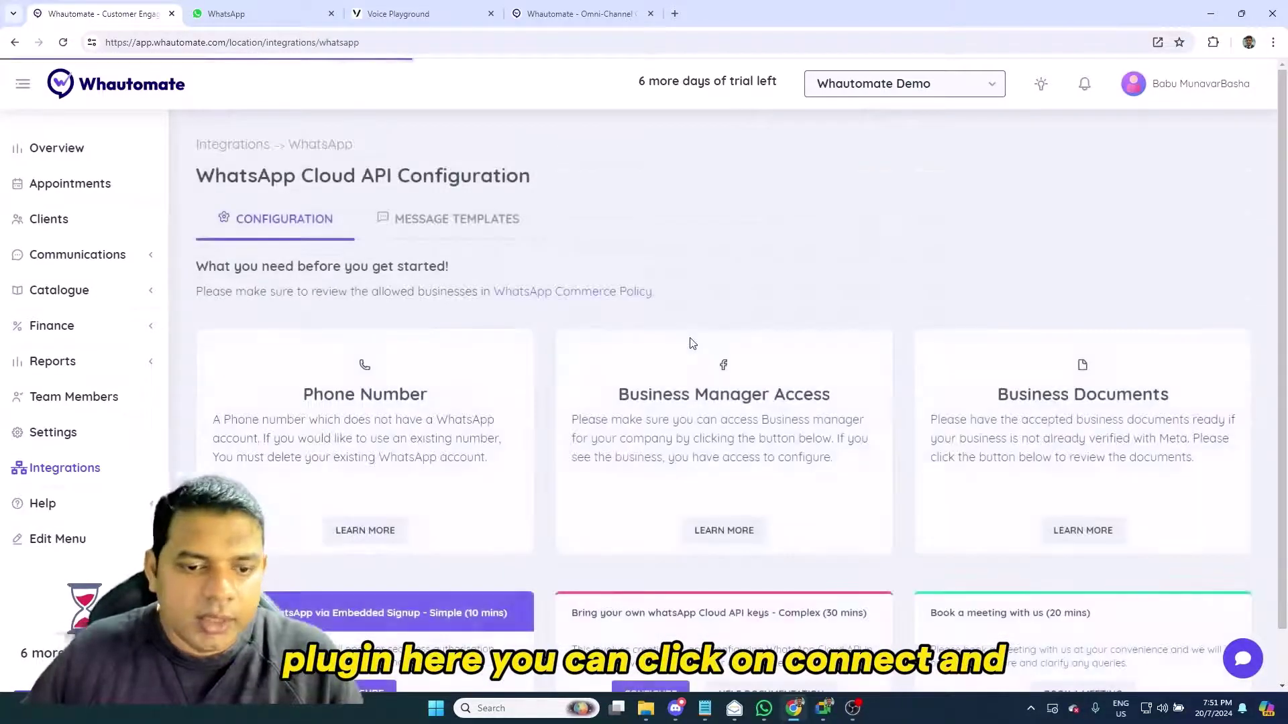
scroll(686, 328, down, 1)
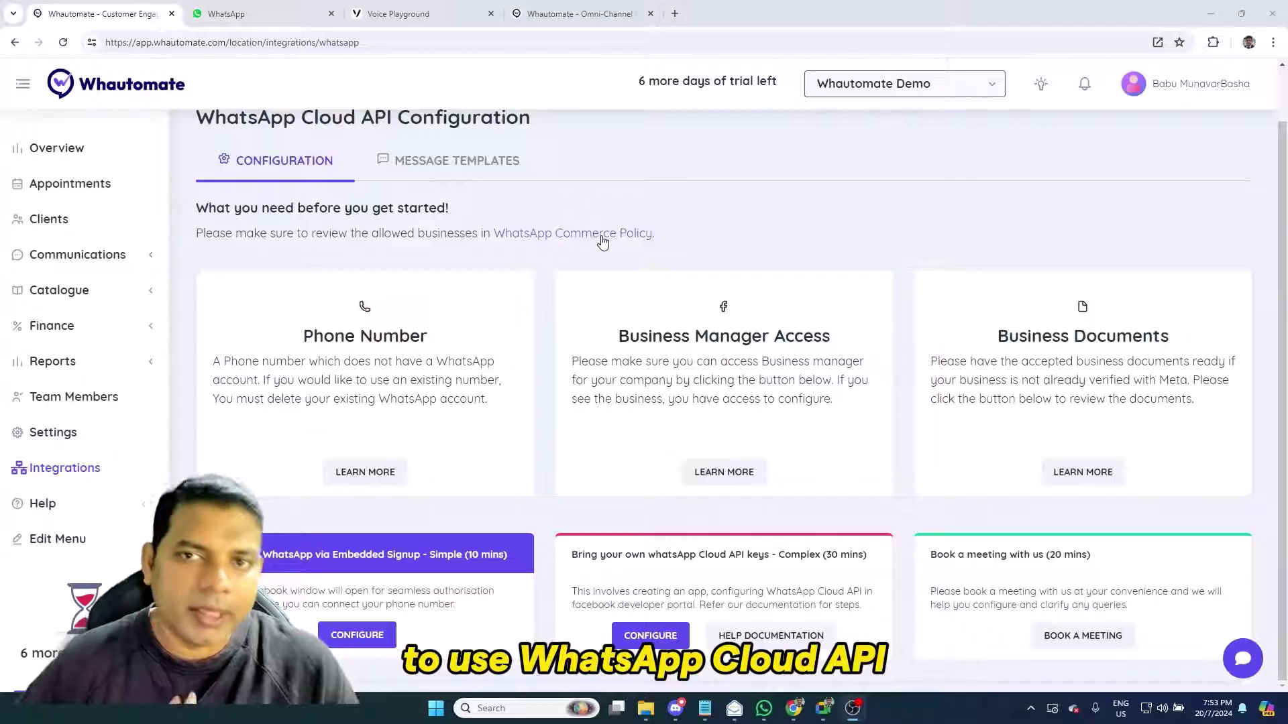
Read section 4, Prohibited Organizations & Use, of the WhatsApp Commerce Policy, then return to Whautomate
click(602, 241)
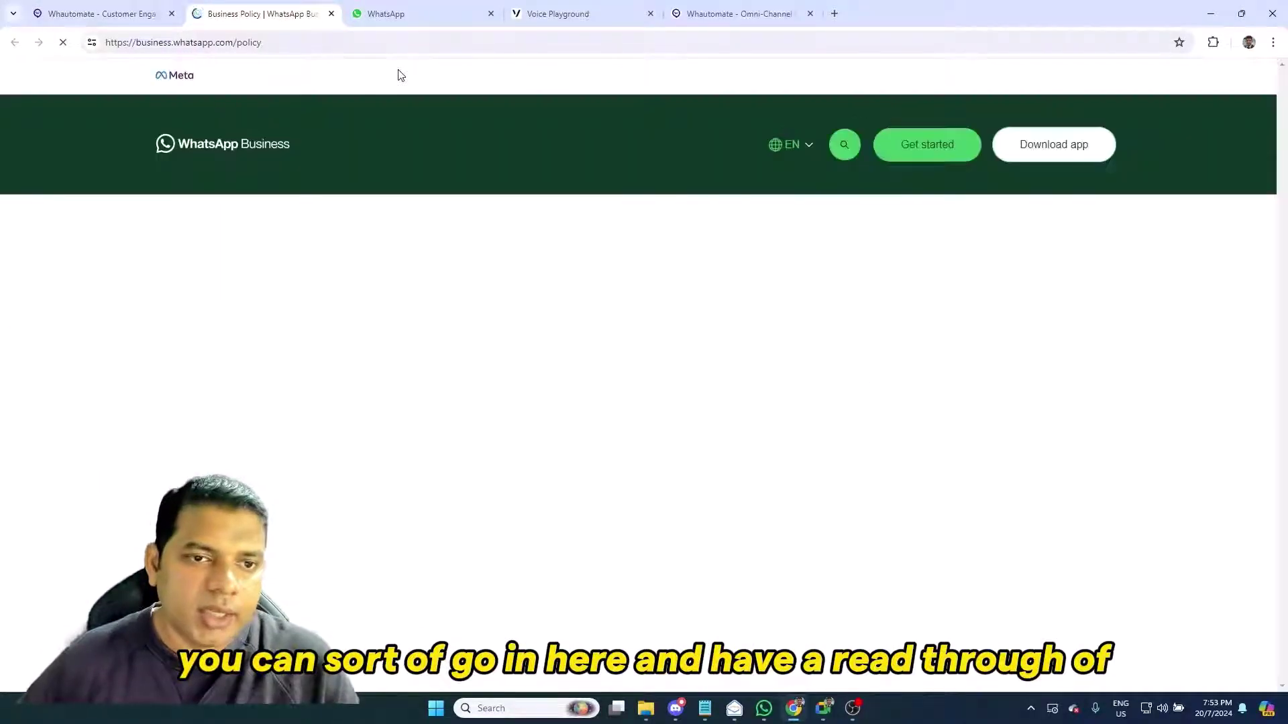
scroll(682, 410, down, 10)
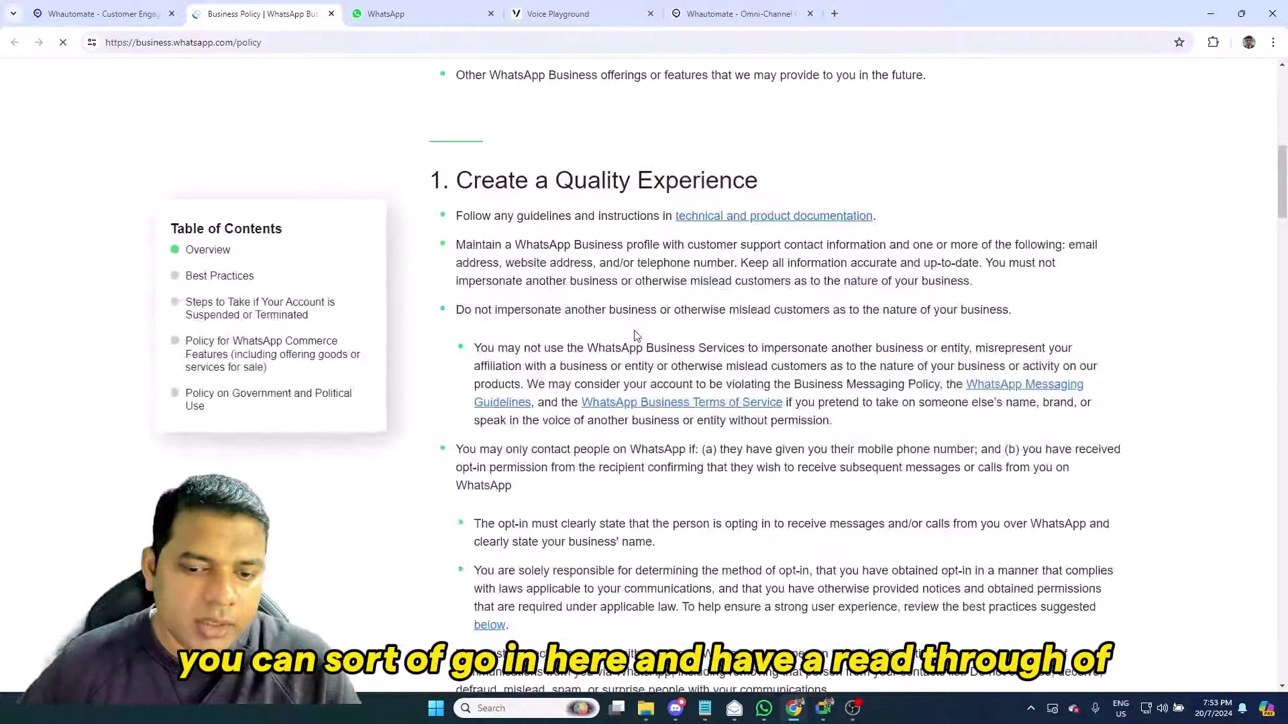
scroll(636, 336, down, 15)
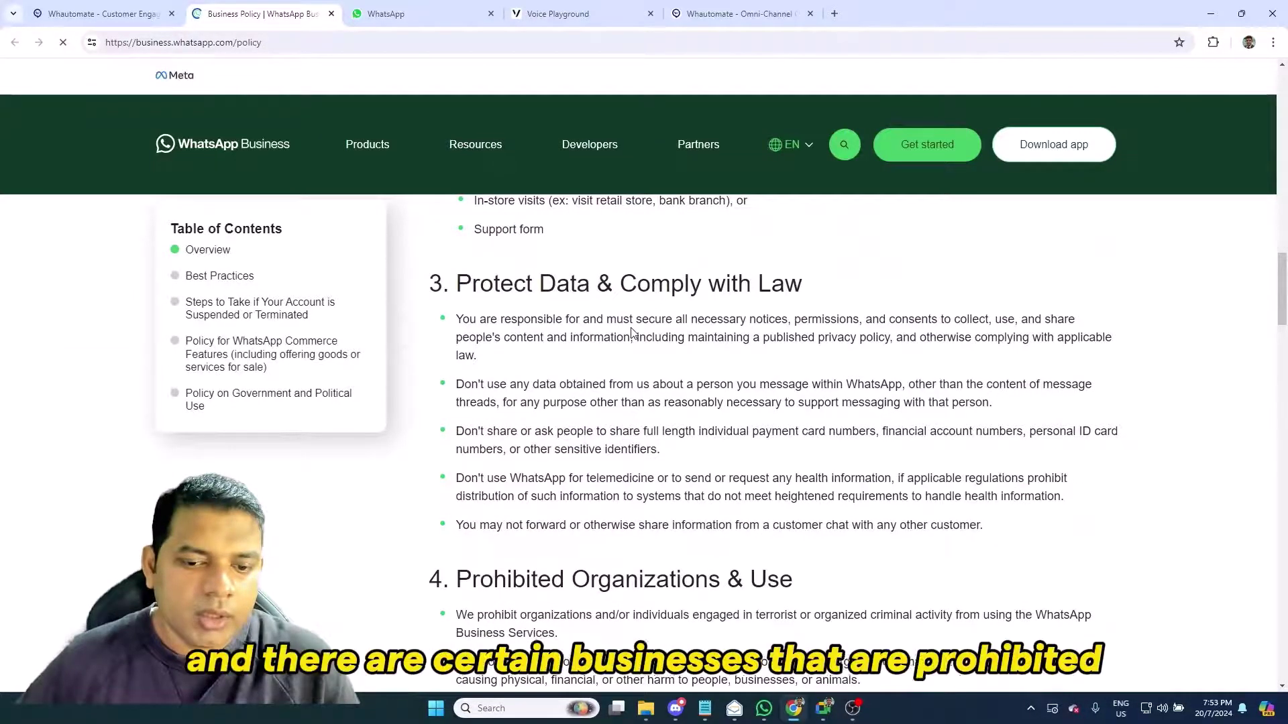
scroll(631, 333, down, 3)
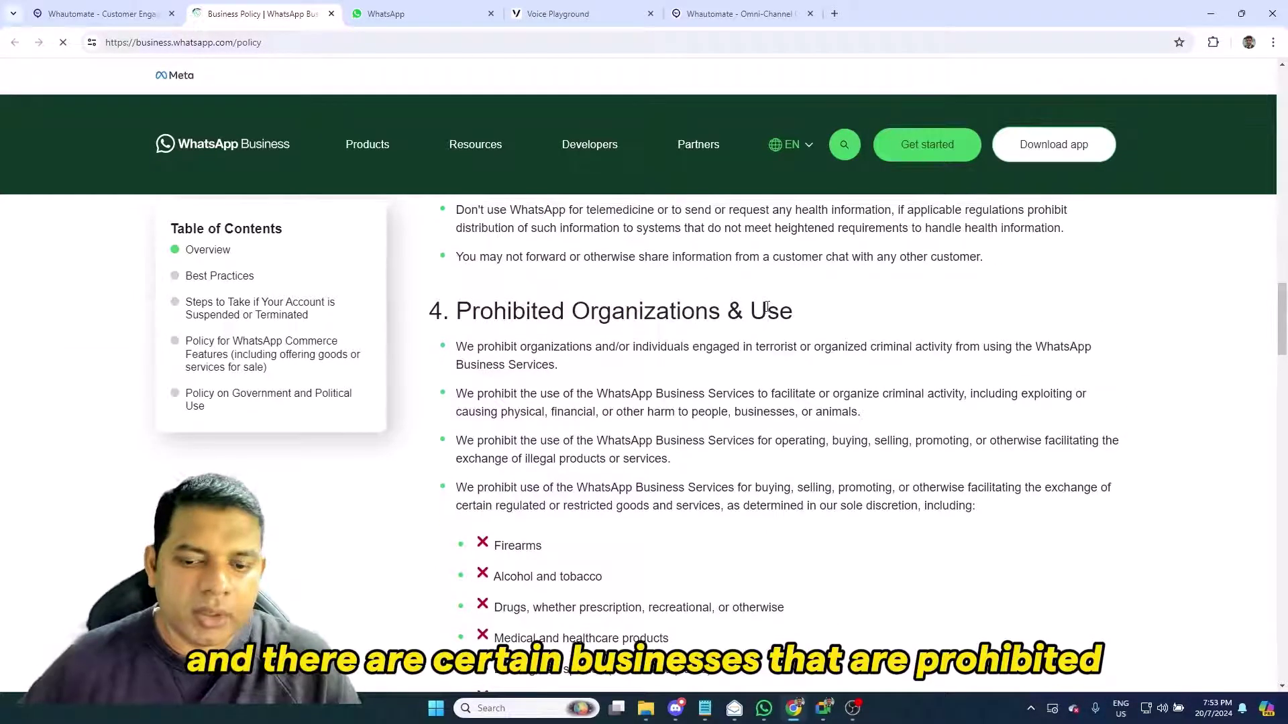
scroll(767, 306, down, 2)
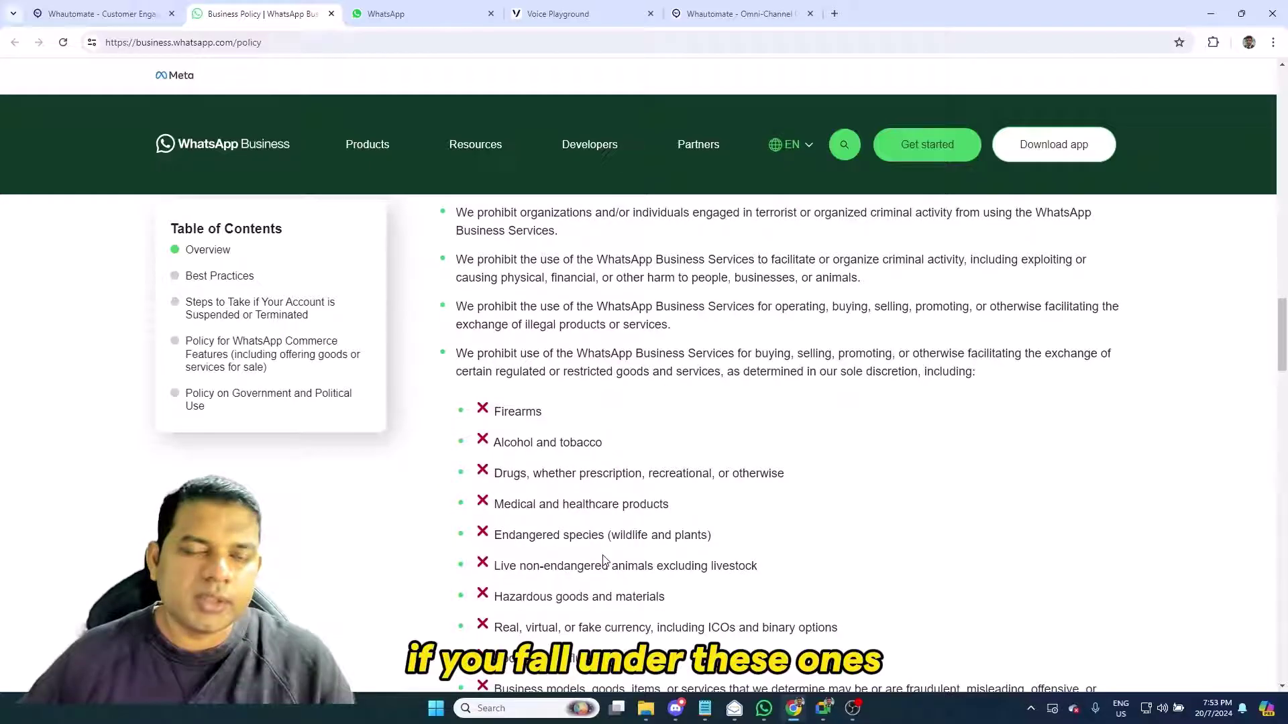
click(94, 15)
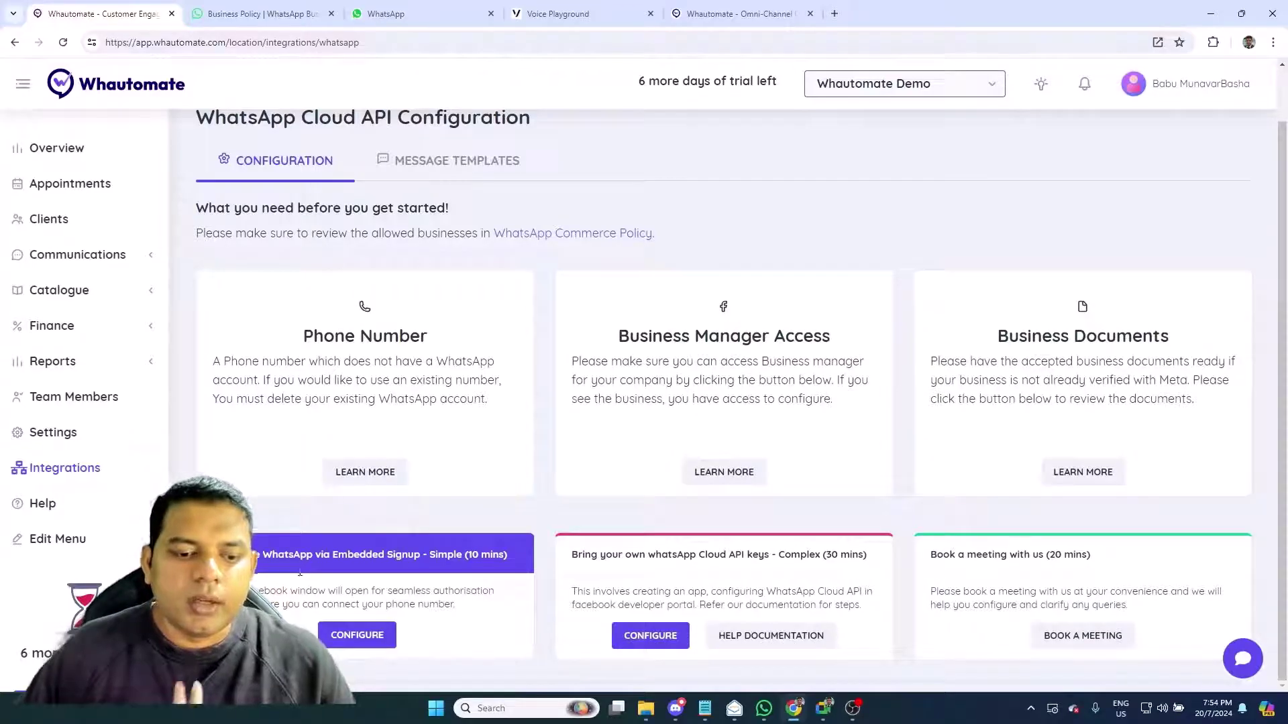
Choose the 'WhatsApp via Embedded Signup - Simple (10 mins)' configuration
click(355, 635)
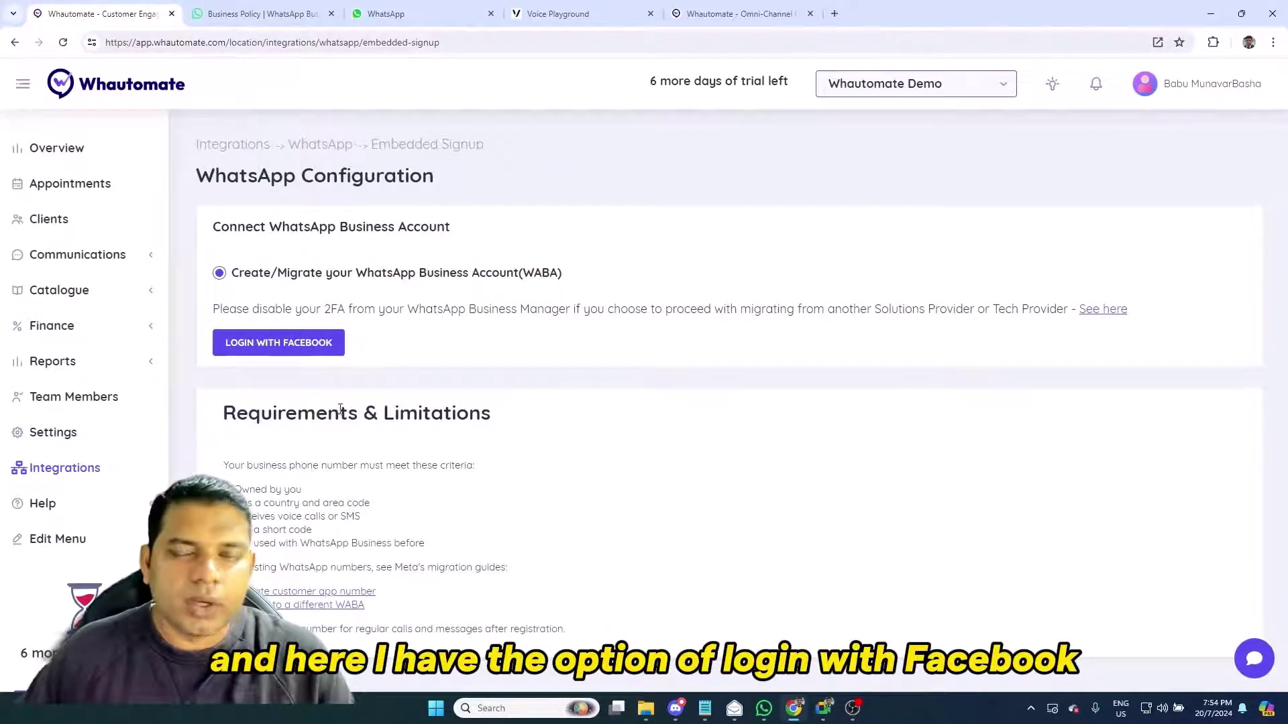
Start LOGIN WITH FACEBOOK on the Embedded Signup page
click(326, 346)
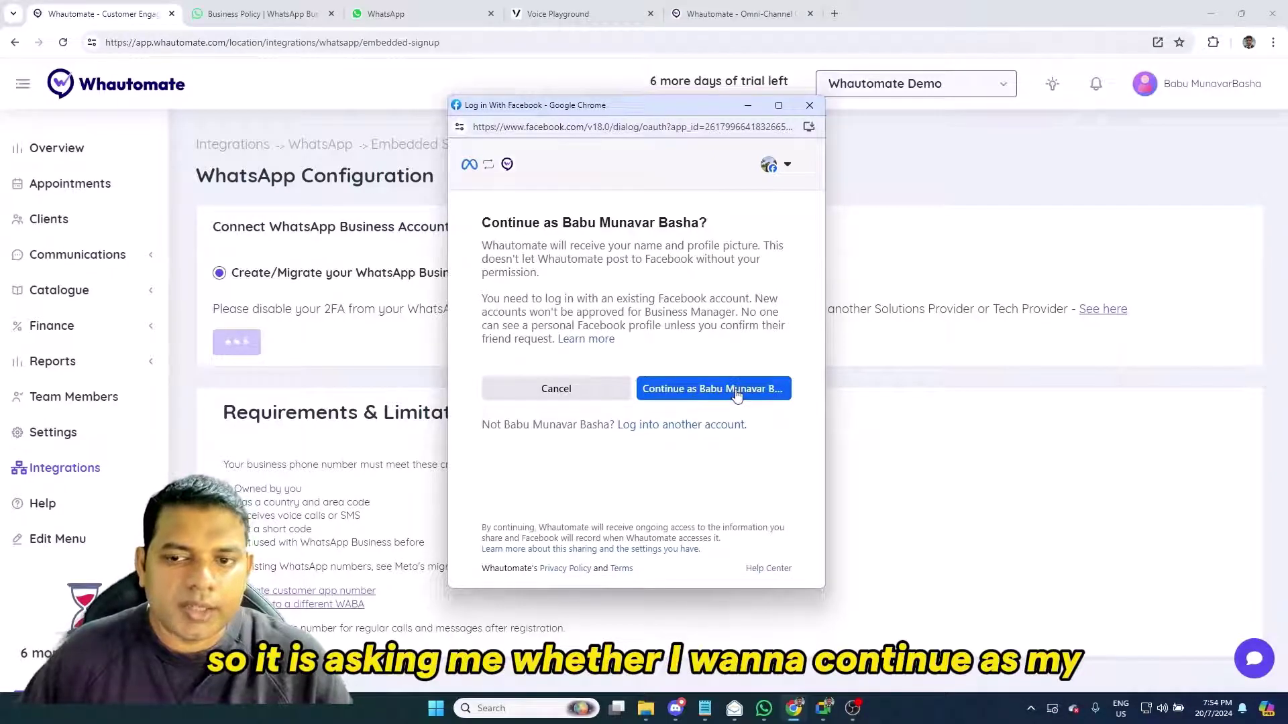
Continue as the signed-in Facebook user and select Whautomate India as the business portfolio
click(736, 393)
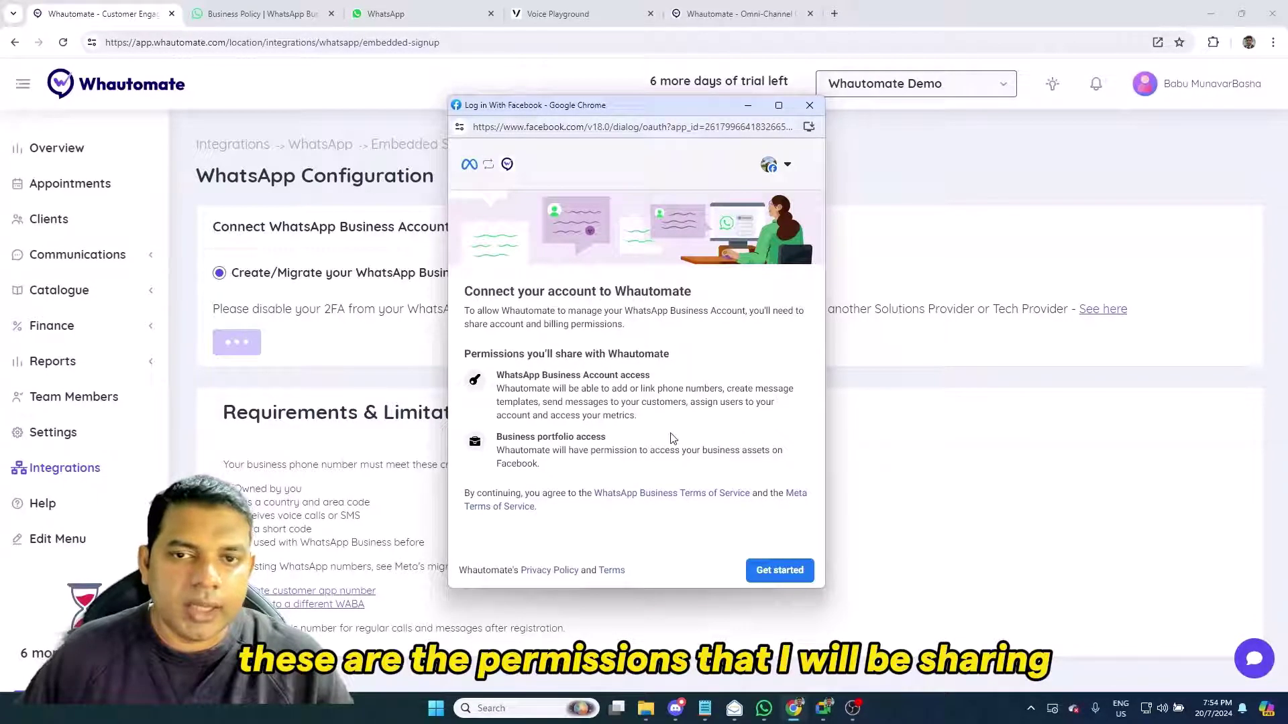
click(776, 572)
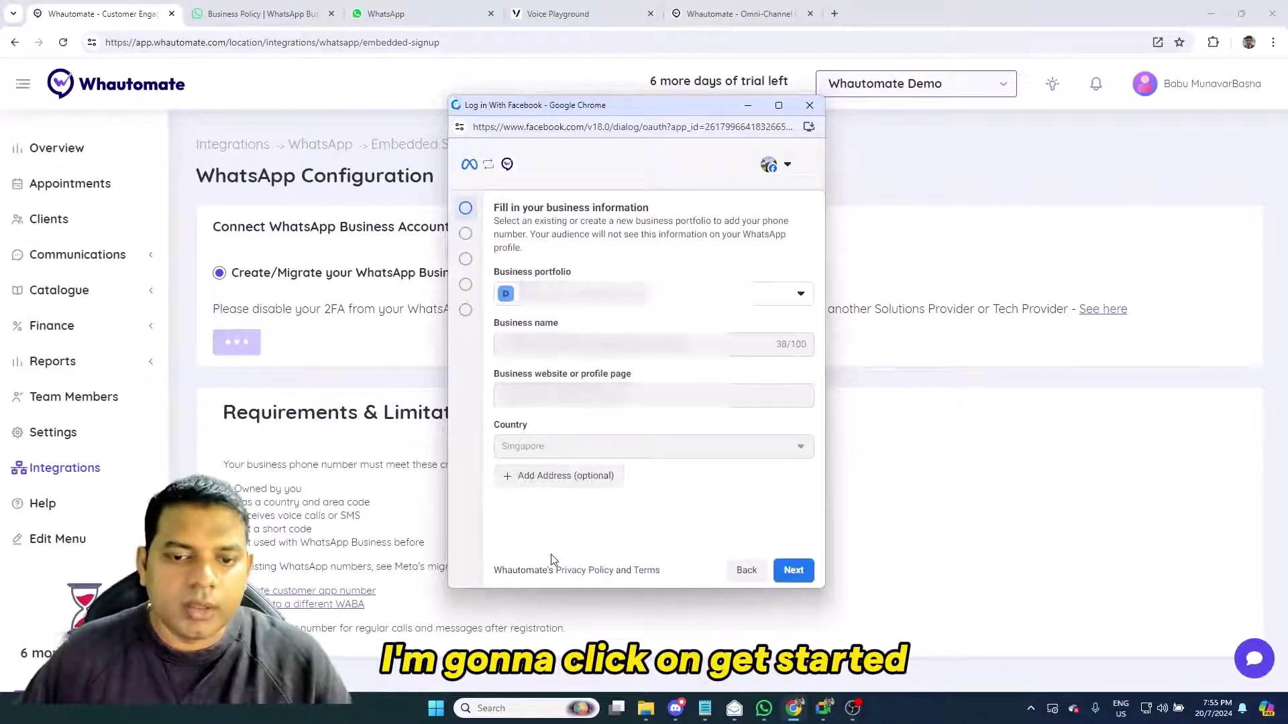
click(677, 295)
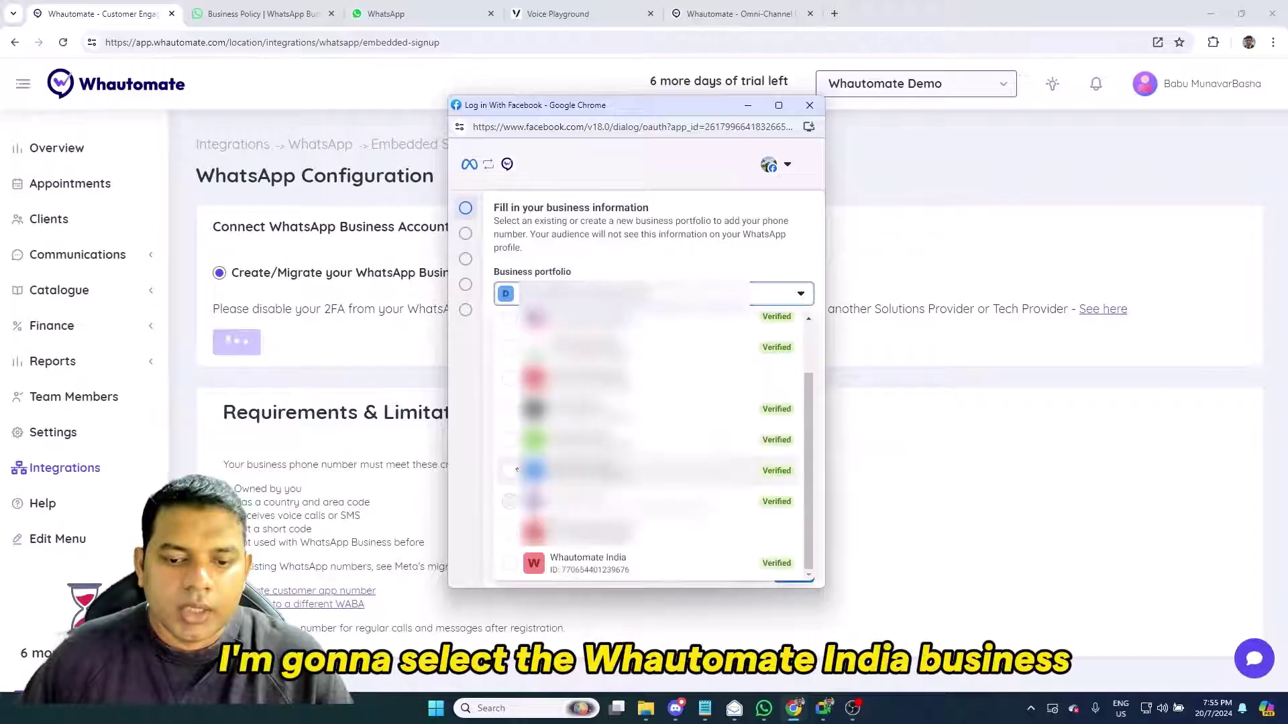
click(504, 569)
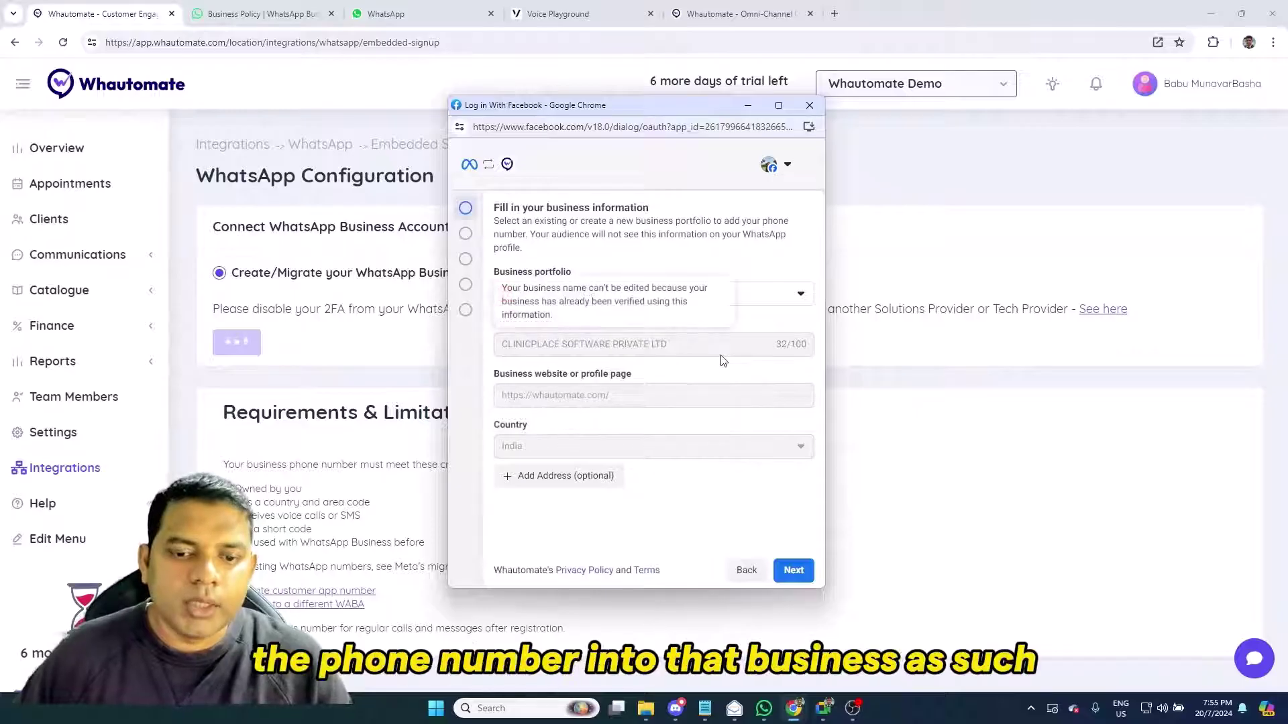
click(791, 571)
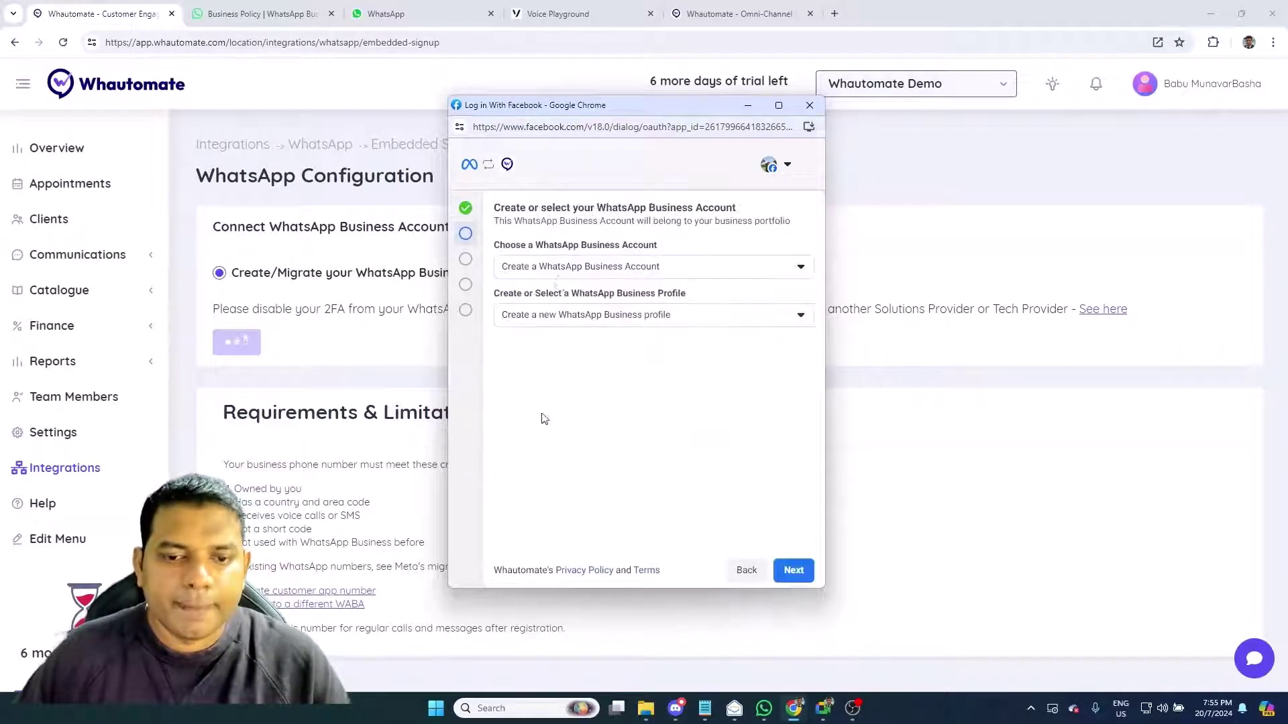
Choose to create a new WhatsApp Business Account and a new business profile
click(560, 268)
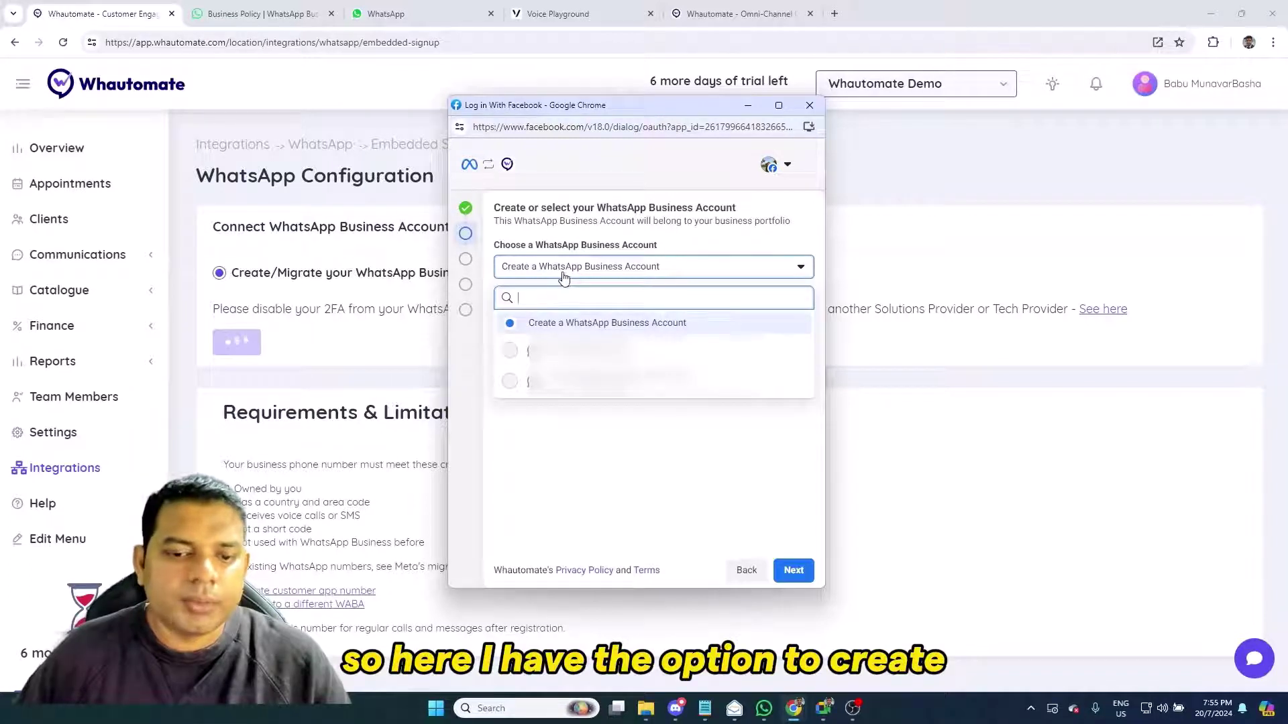
click(646, 426)
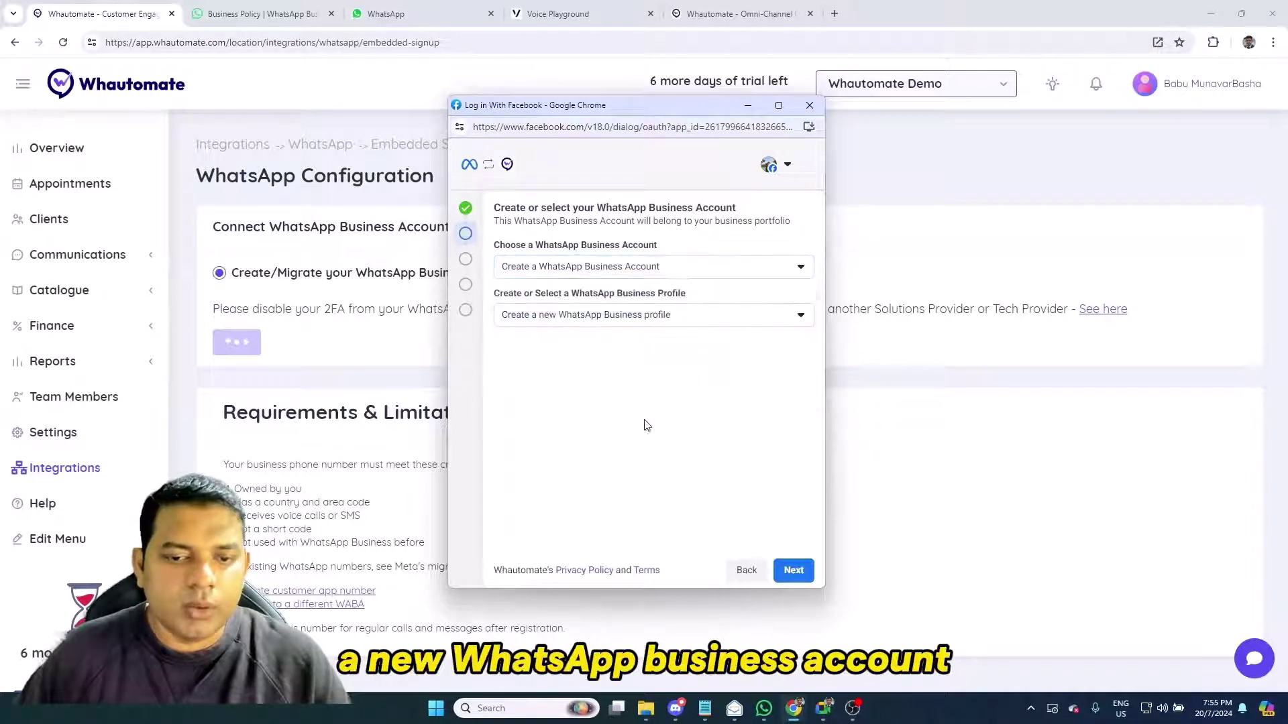
click(589, 326)
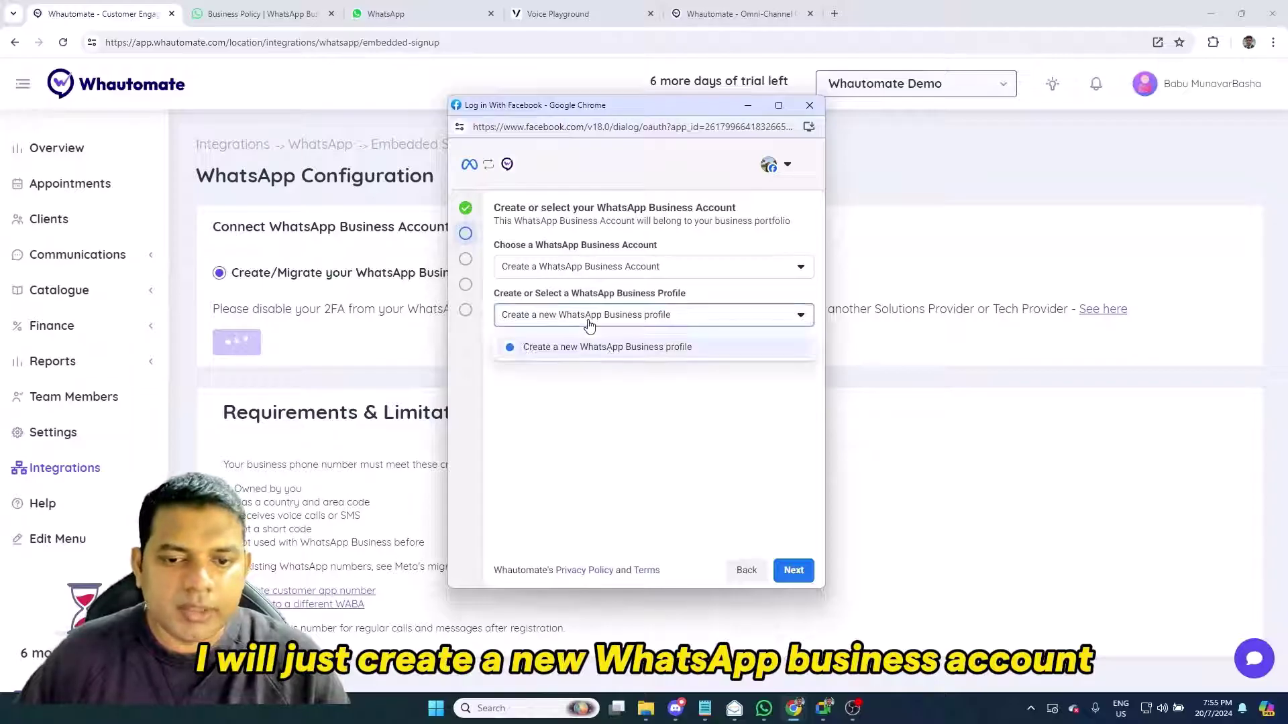
click(681, 417)
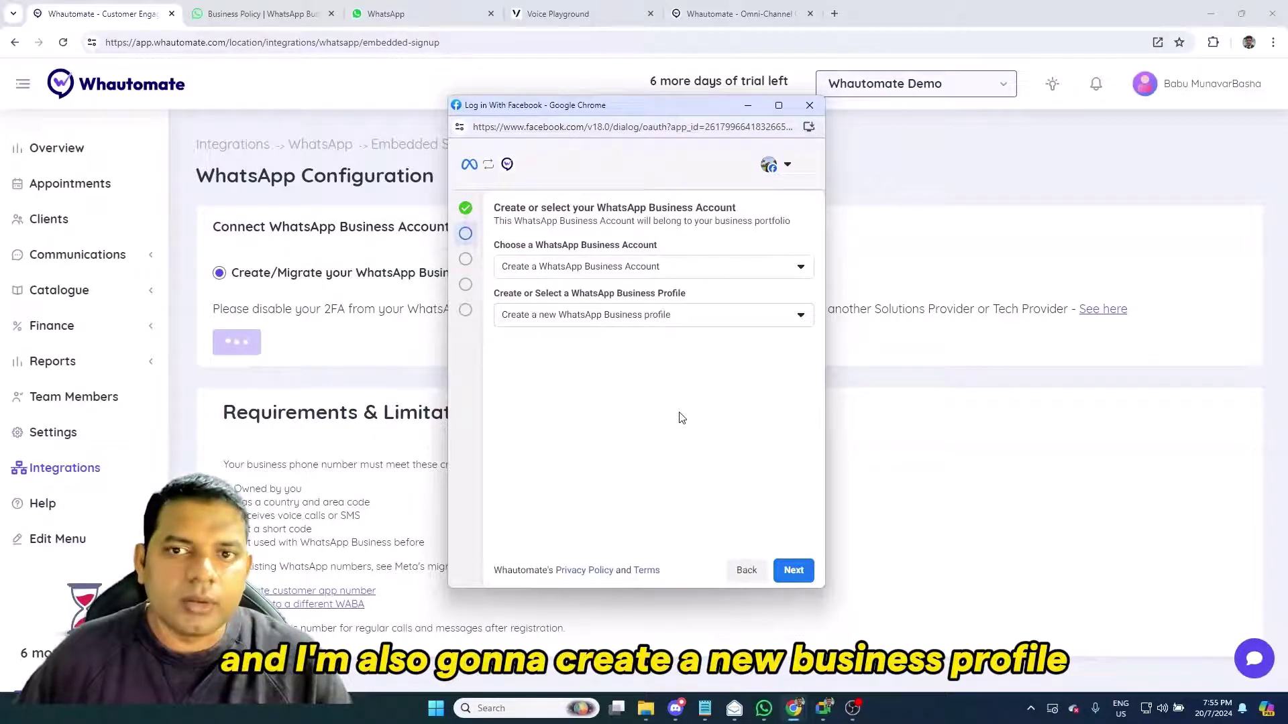
click(793, 571)
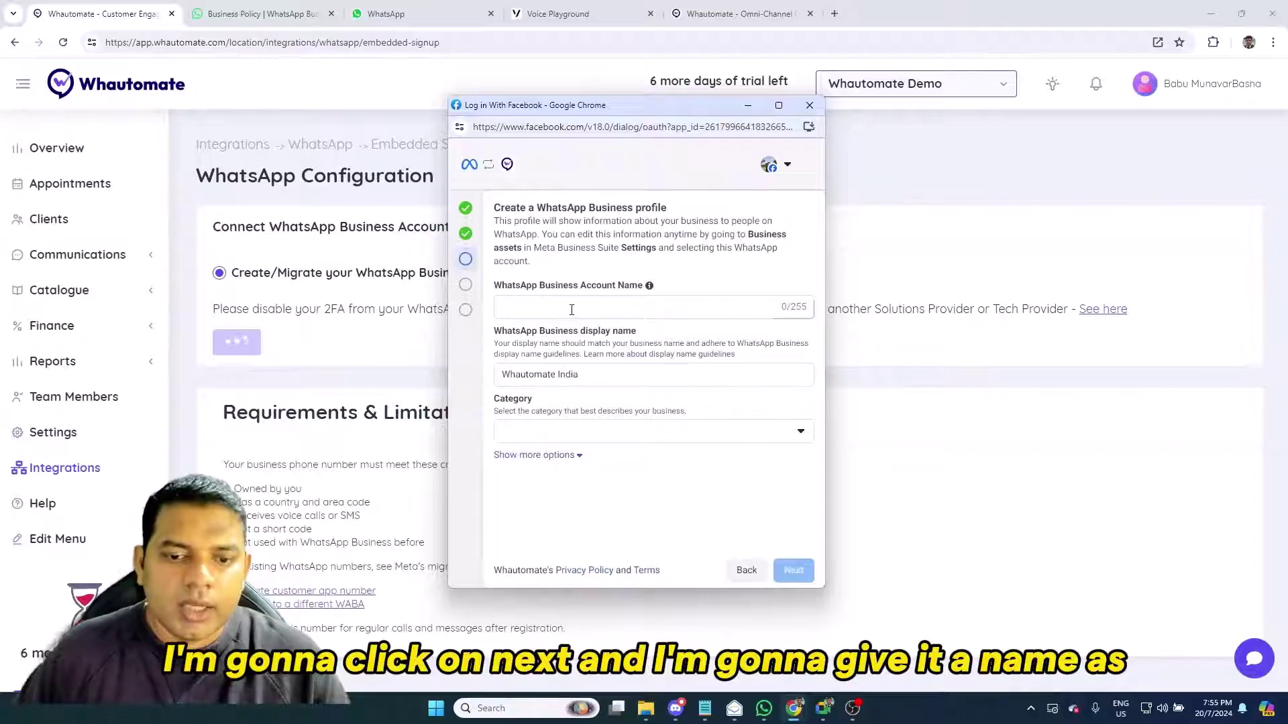
Name the account 'Whautomate Demo India', display name 'Whautomate Demo', category Professional Services
click(571, 310)
text(tomat)
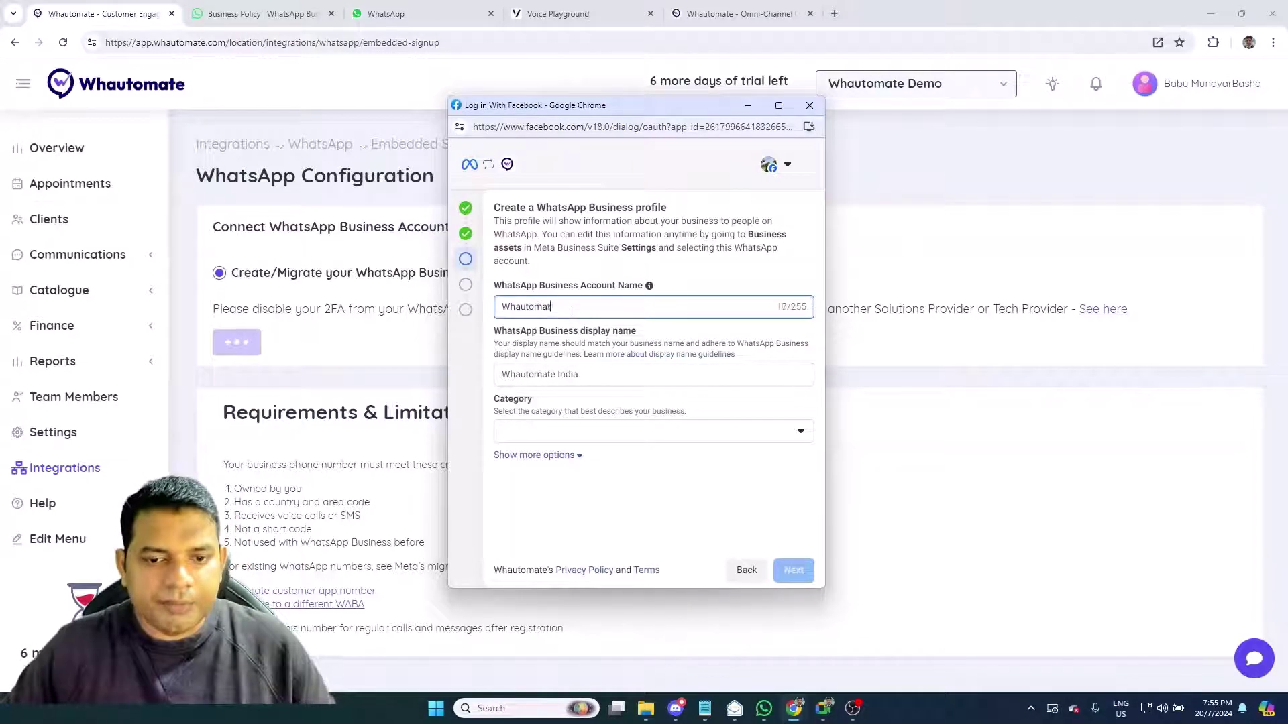
text(e Demo India)
key(Tab)
key(Tab)
key(End)
key(ctrl+shift+Left)
text(De)
click(630, 432)
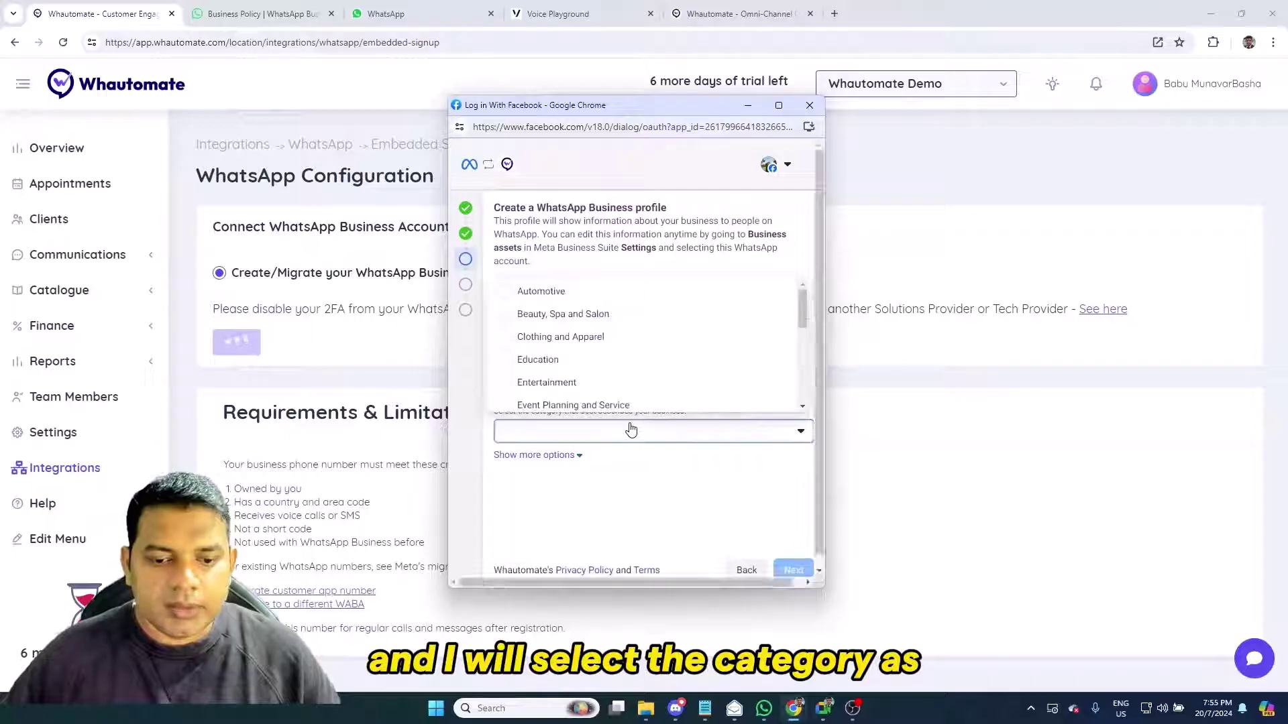
scroll(621, 349, down, 2)
scroll(621, 351, down, 2)
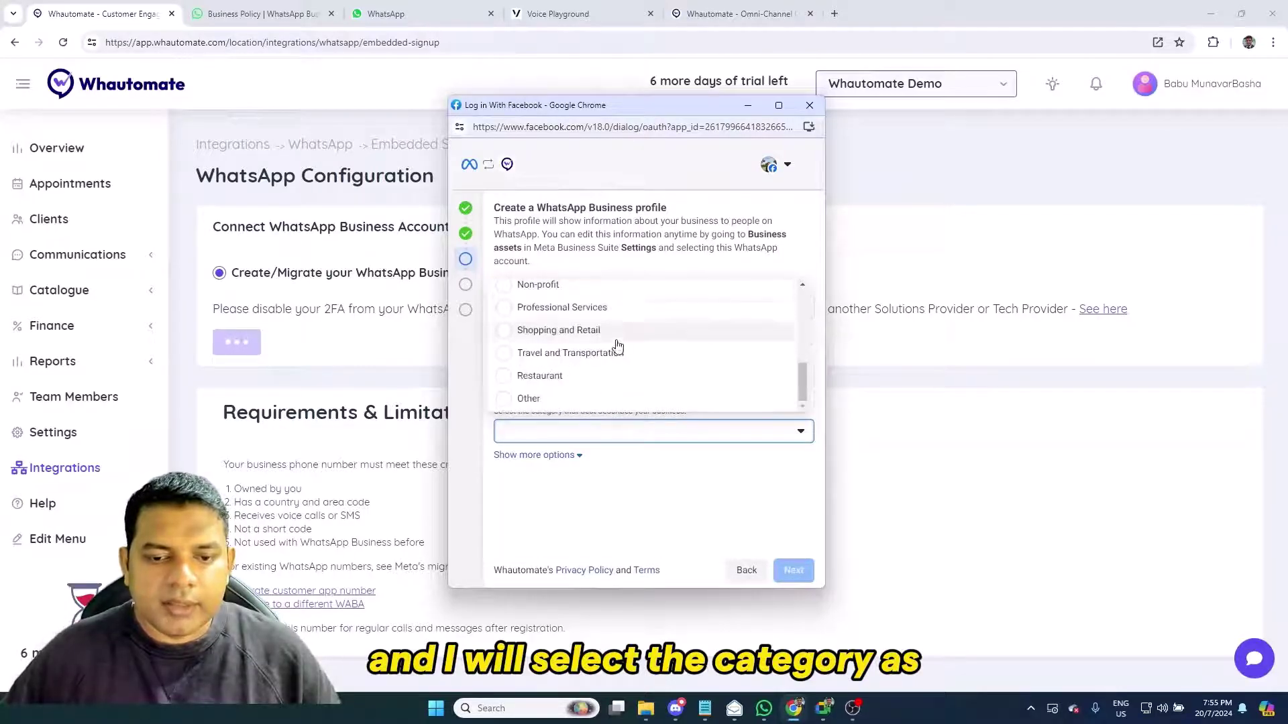
click(603, 305)
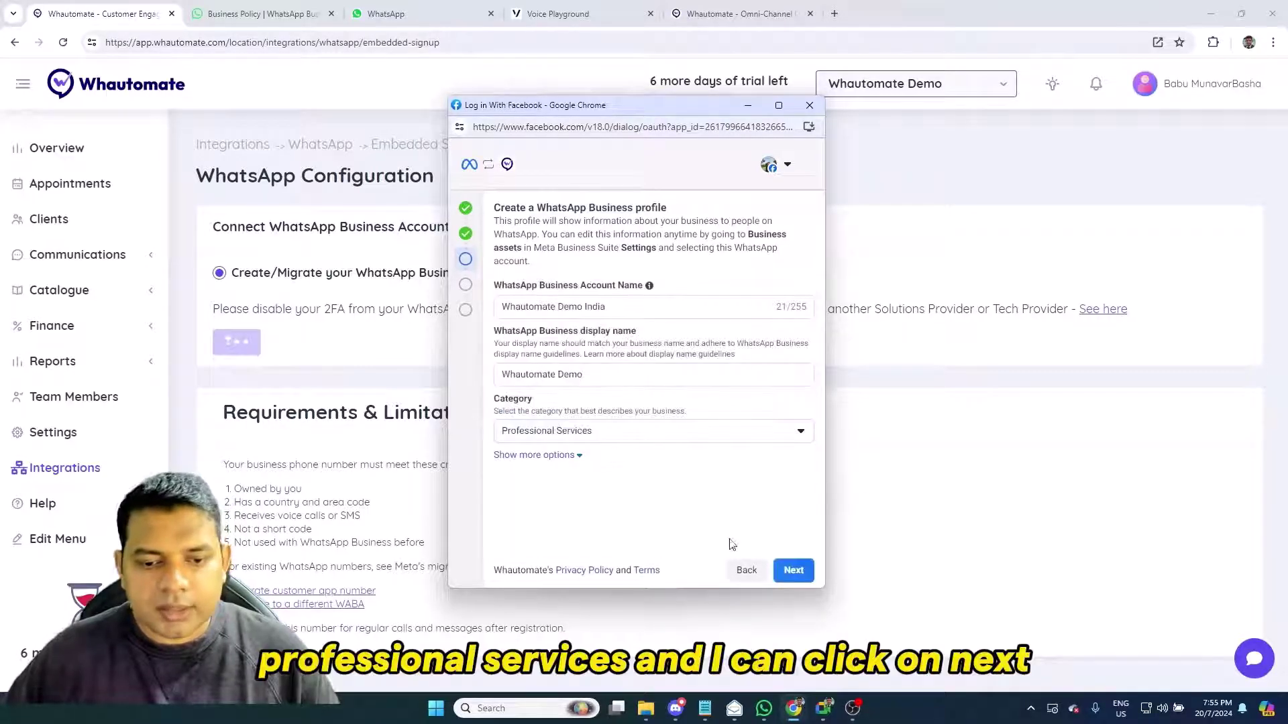
Add the test phone number as a new number, verified by phone call
click(794, 571)
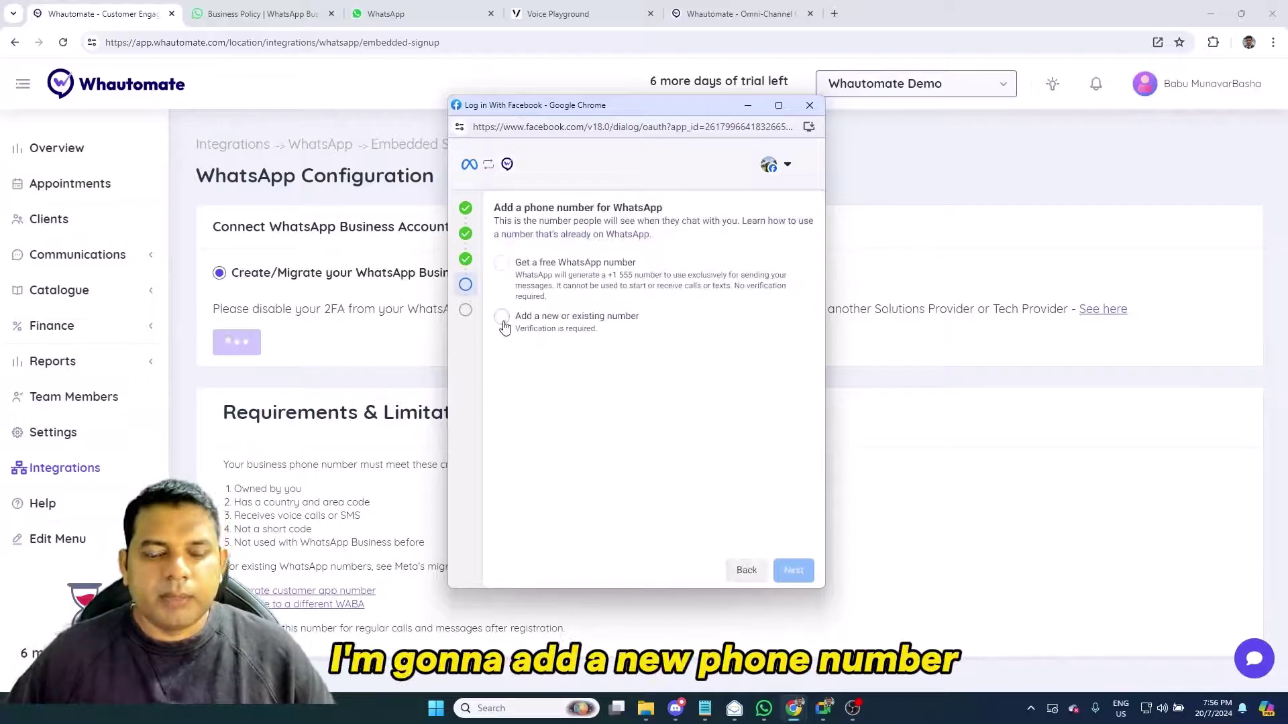
click(504, 321)
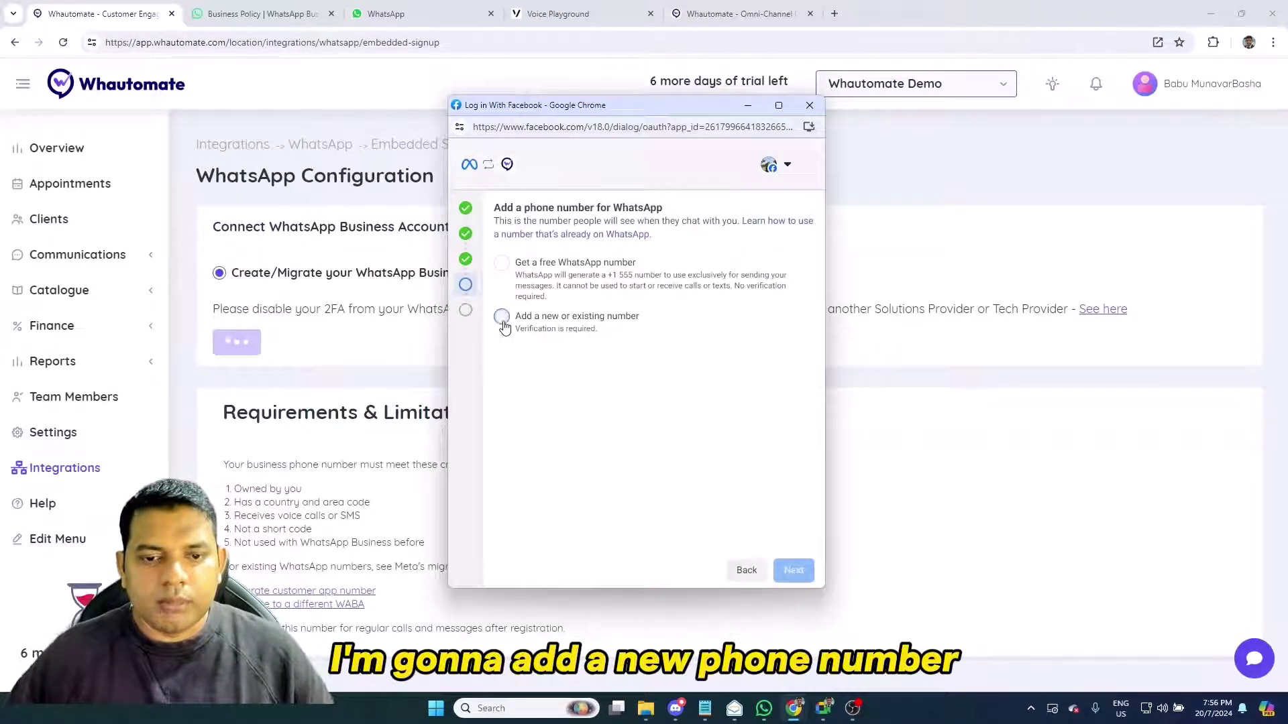
click(704, 708)
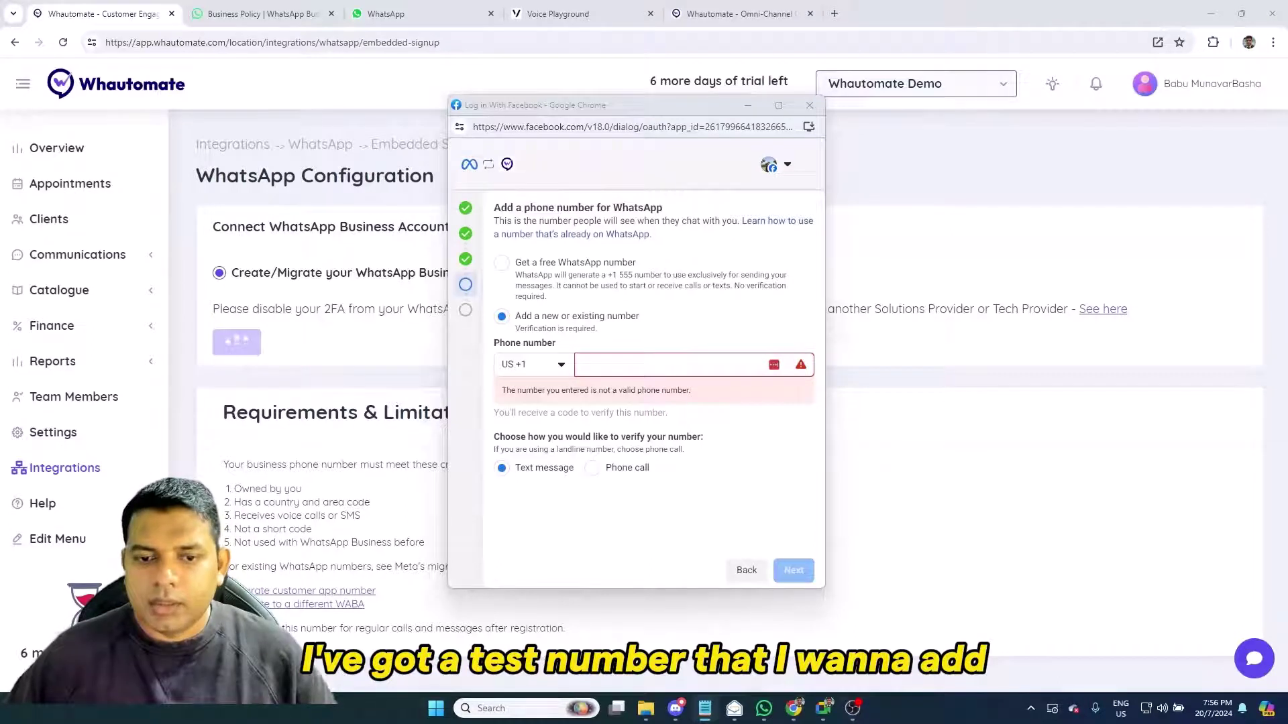
click(637, 364)
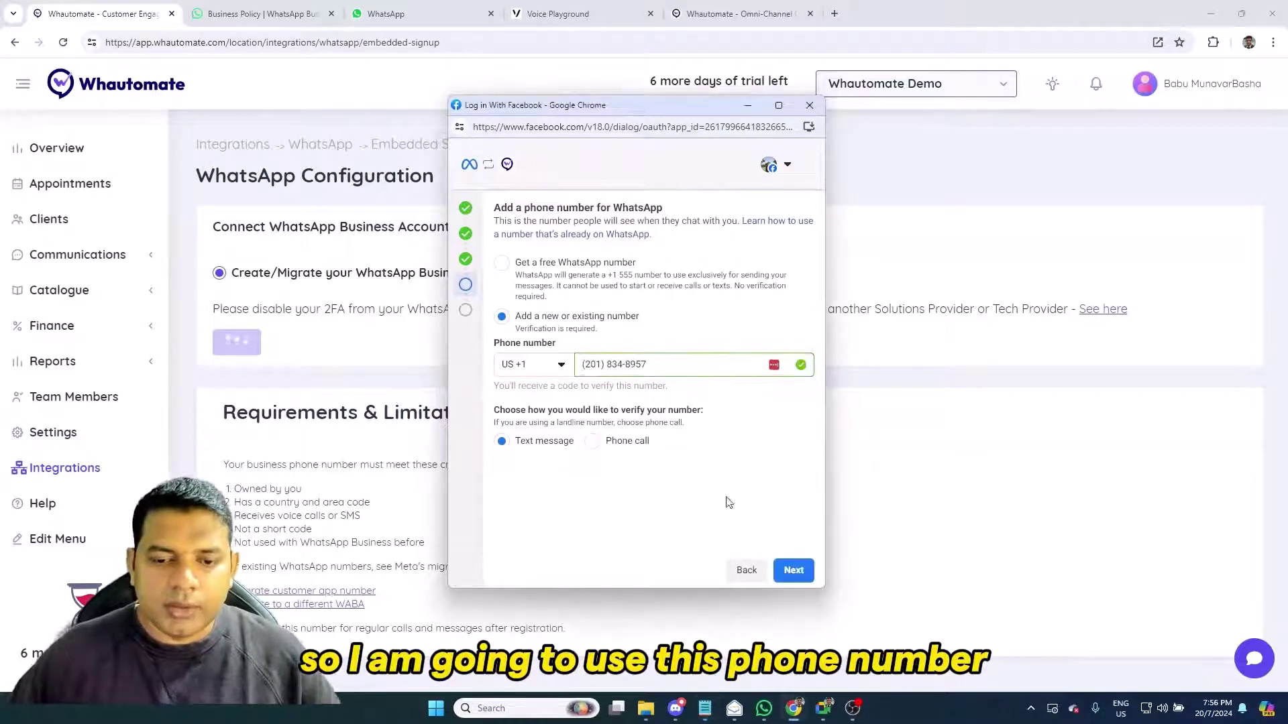
click(599, 443)
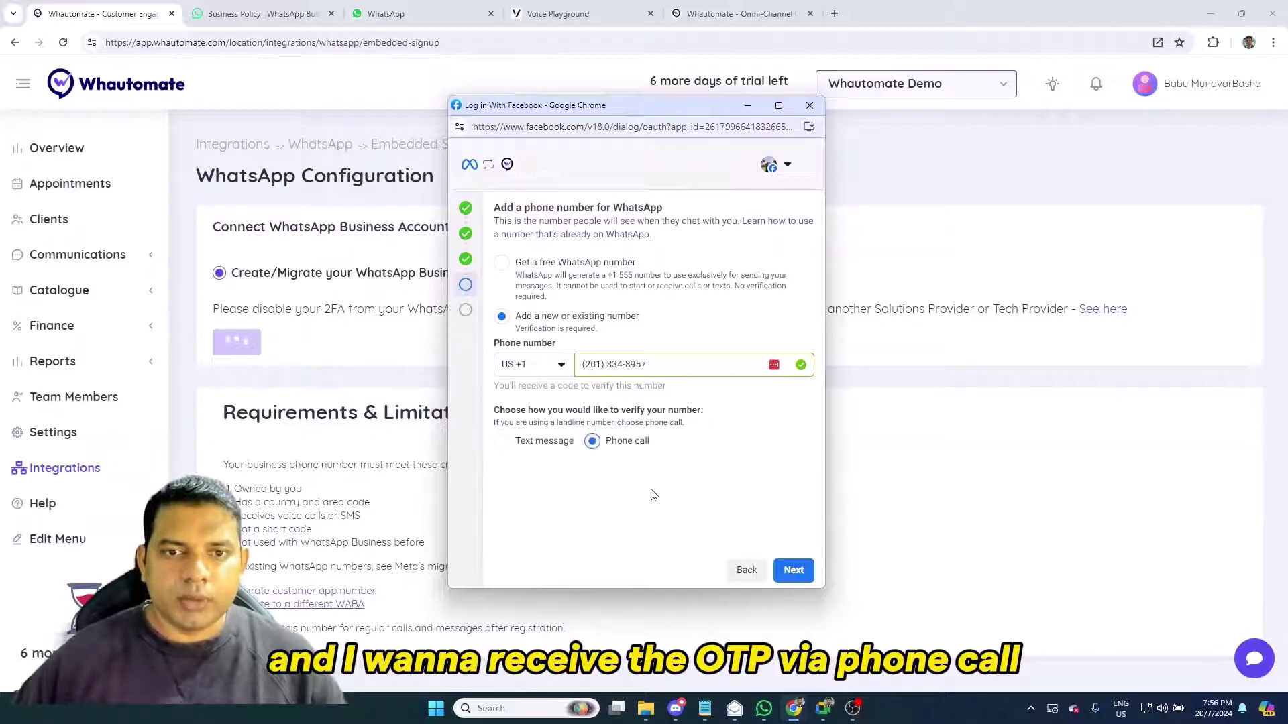
Submit the verification code, accept Whautomate's permissions and finish the signup
click(794, 570)
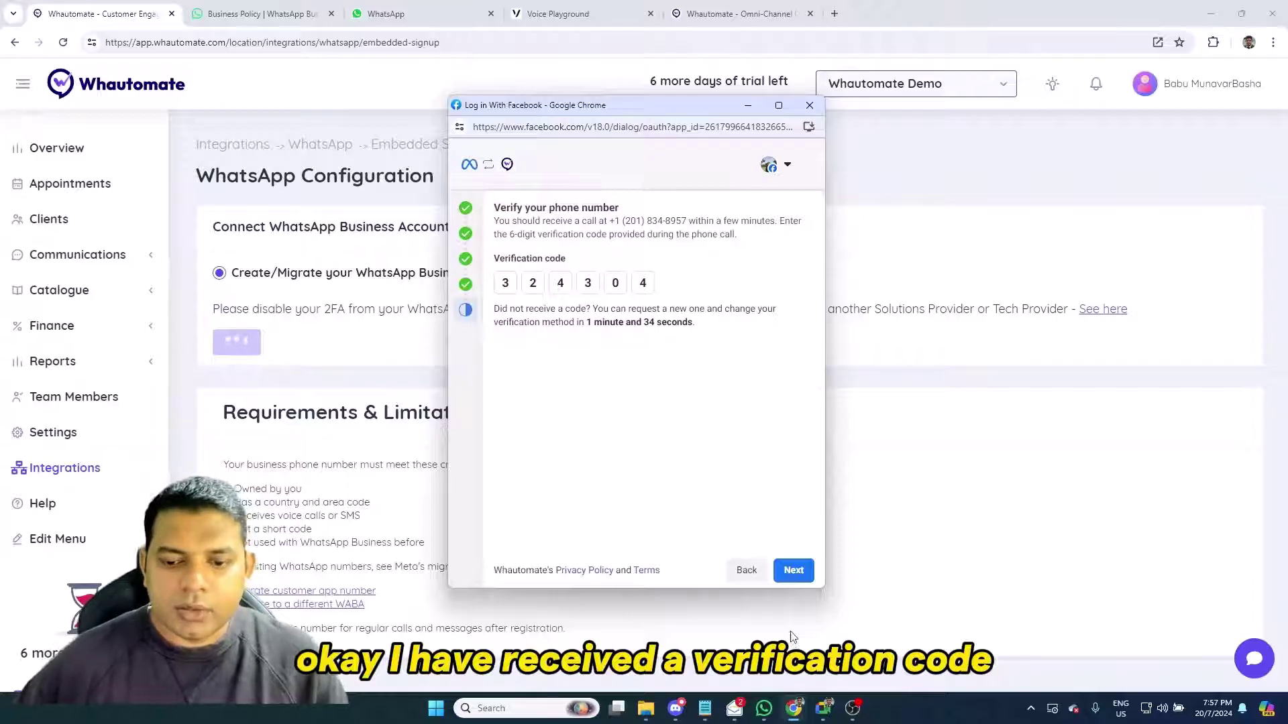
click(794, 570)
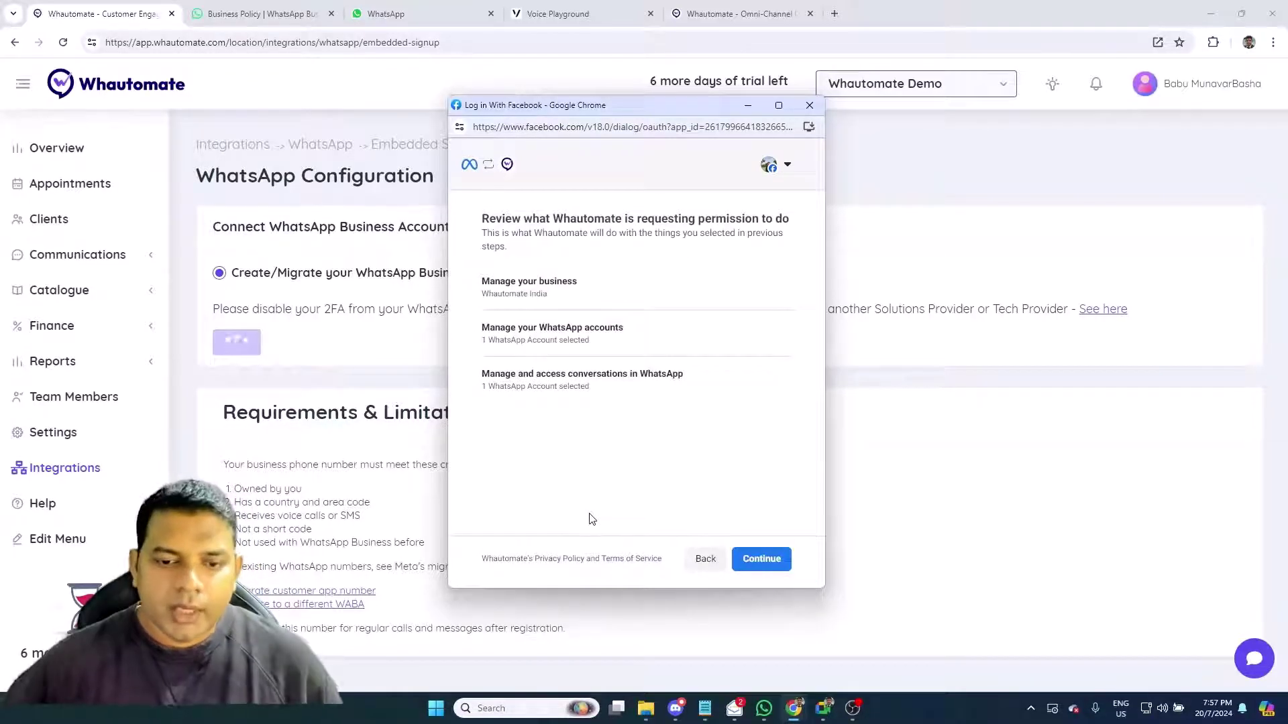
click(760, 559)
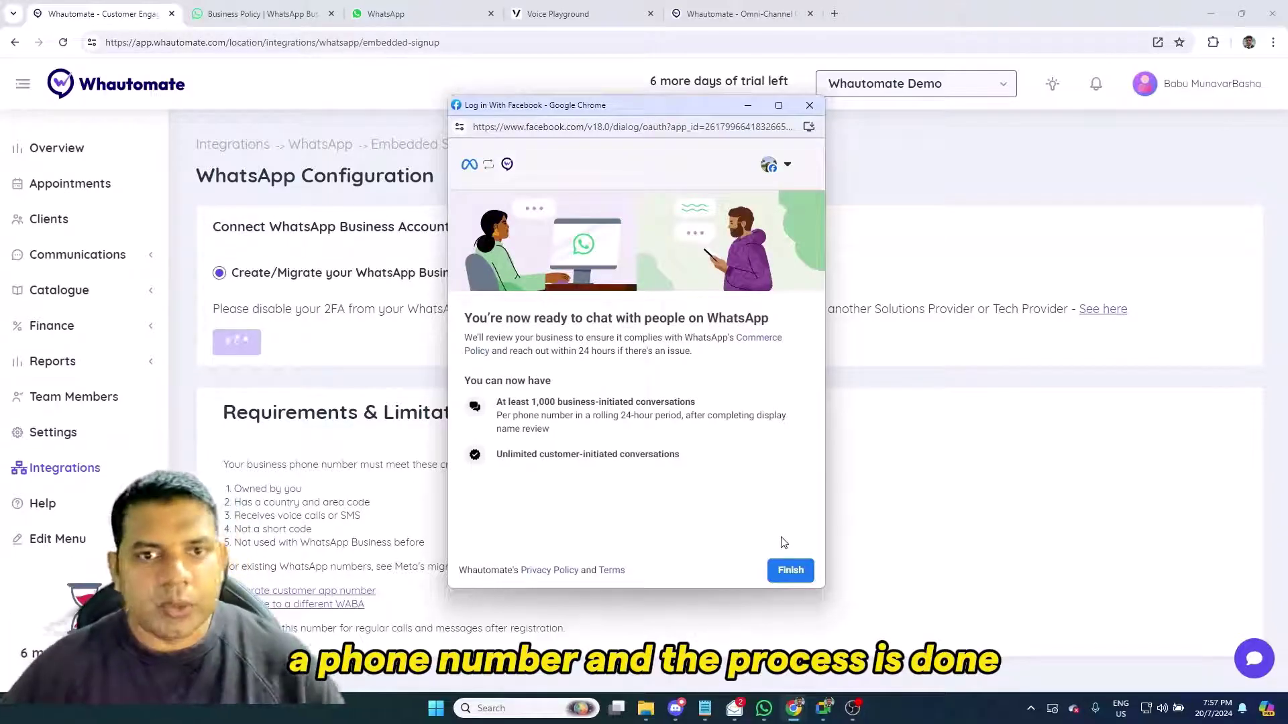
click(793, 569)
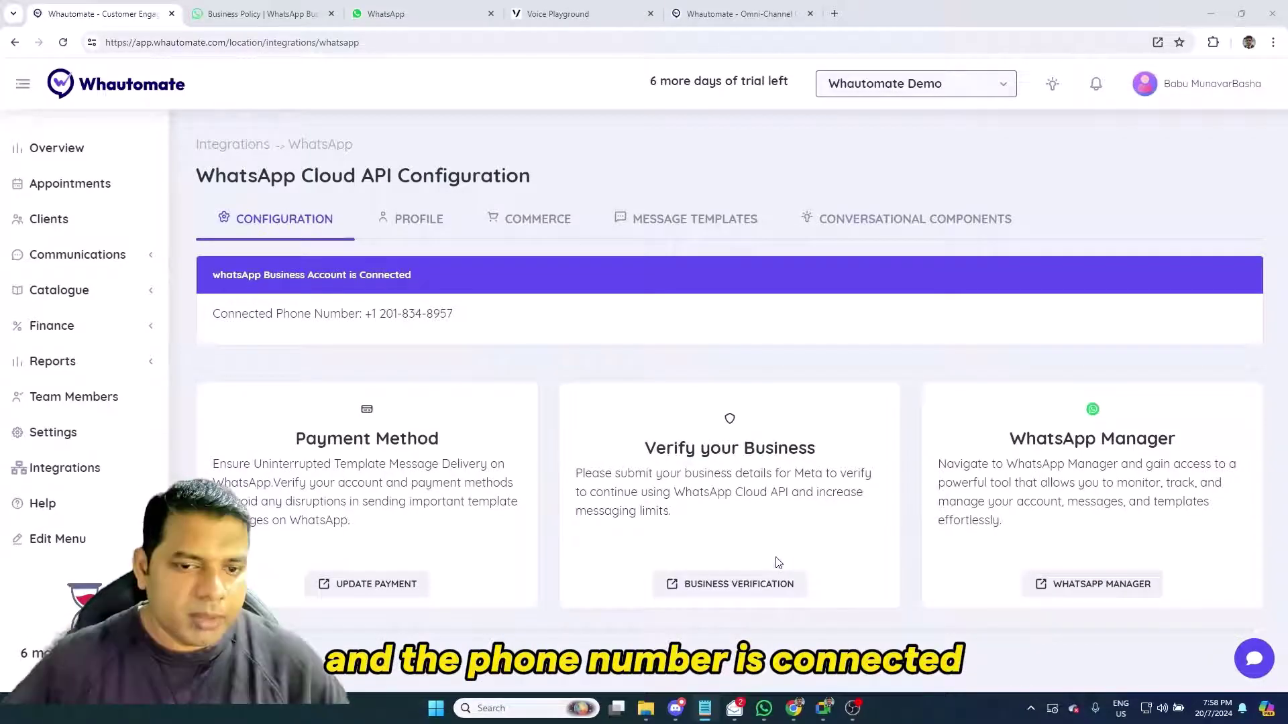
Review the Profile, Commerce, Message Templates and Conversational Components tabs of the connected number
click(418, 232)
scroll(466, 400, down, 4)
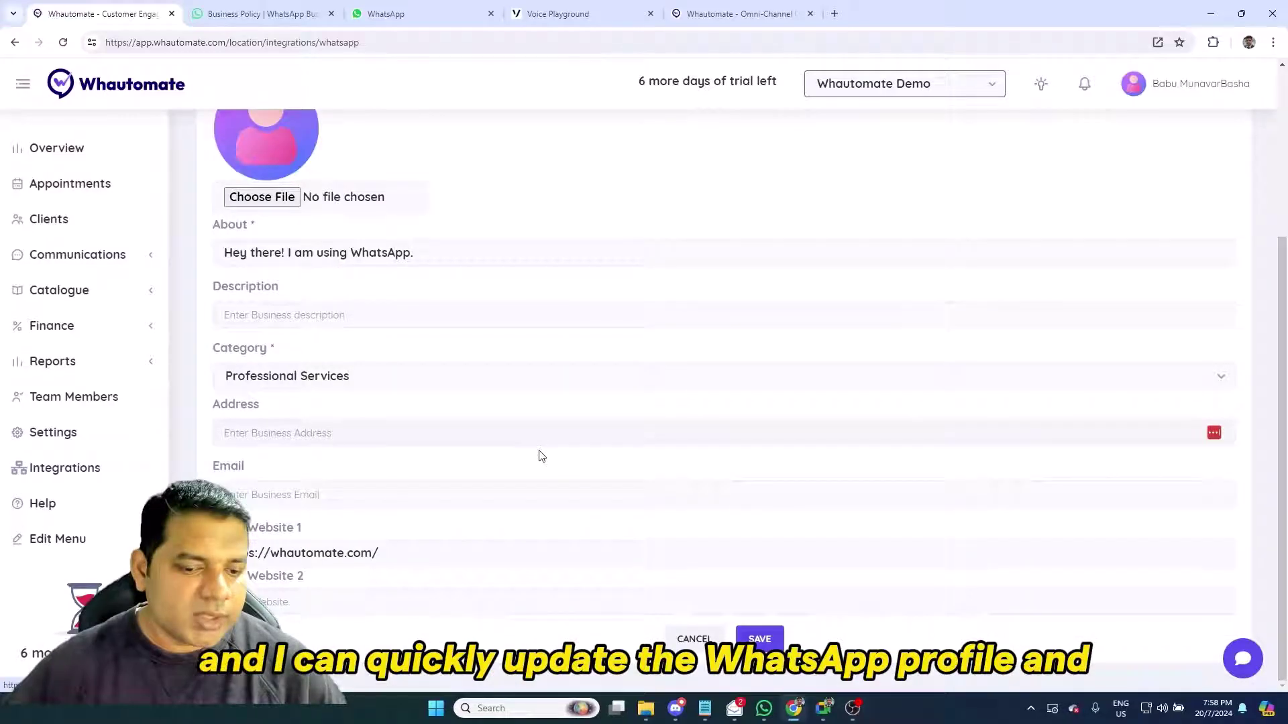
scroll(542, 456, up, 5)
click(547, 219)
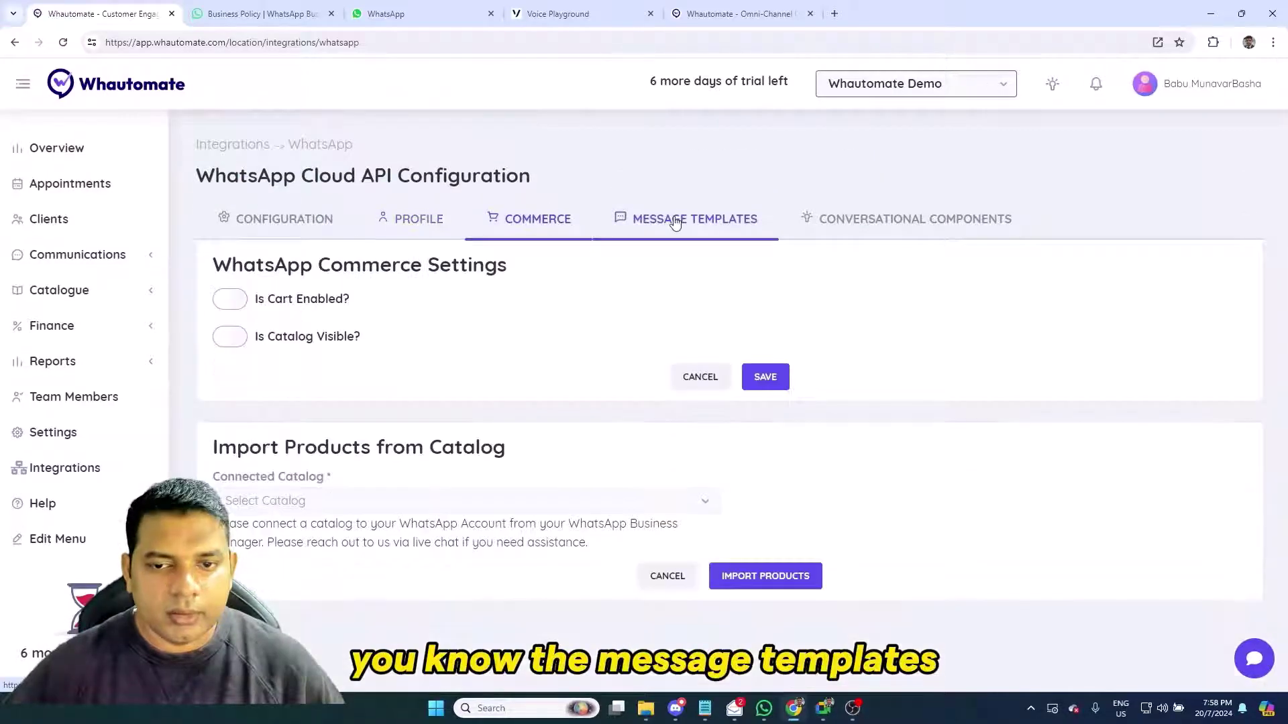
click(676, 222)
click(937, 222)
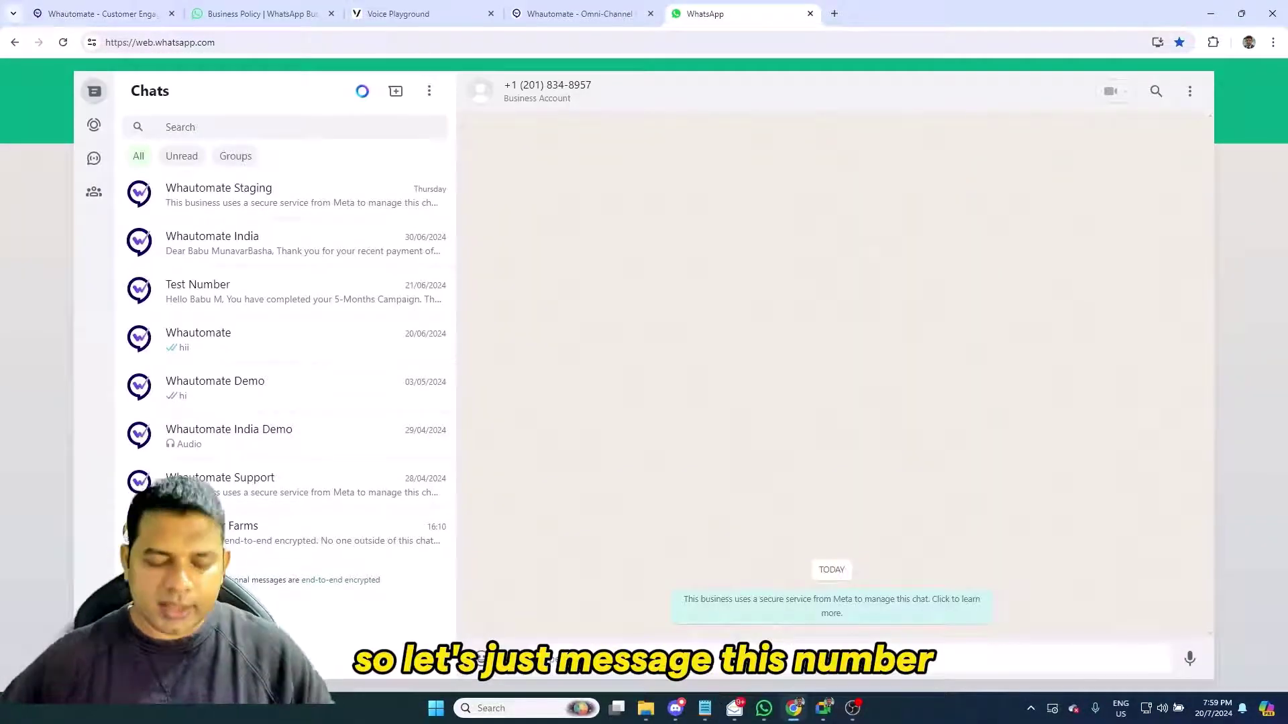
Send 'Hi there' from WhatsApp Web to the business number, then switch back to Whautomate
text(Hi there)
key(Return)
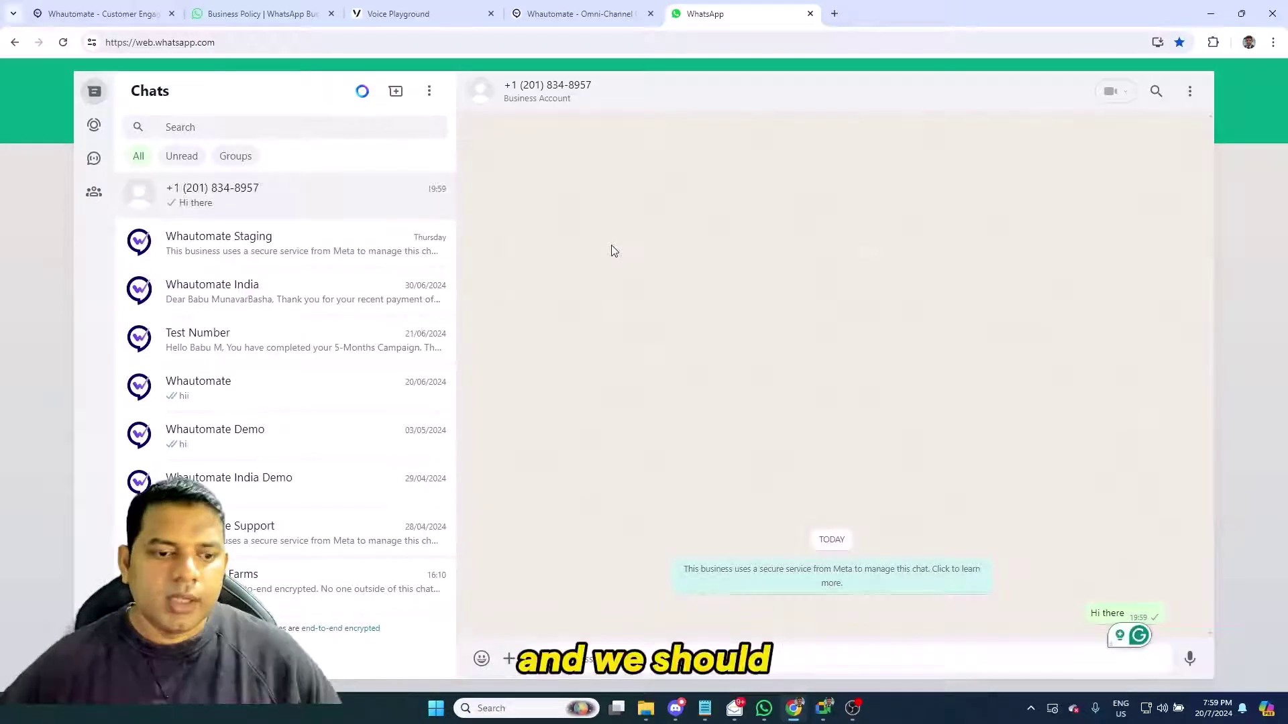
click(121, 15)
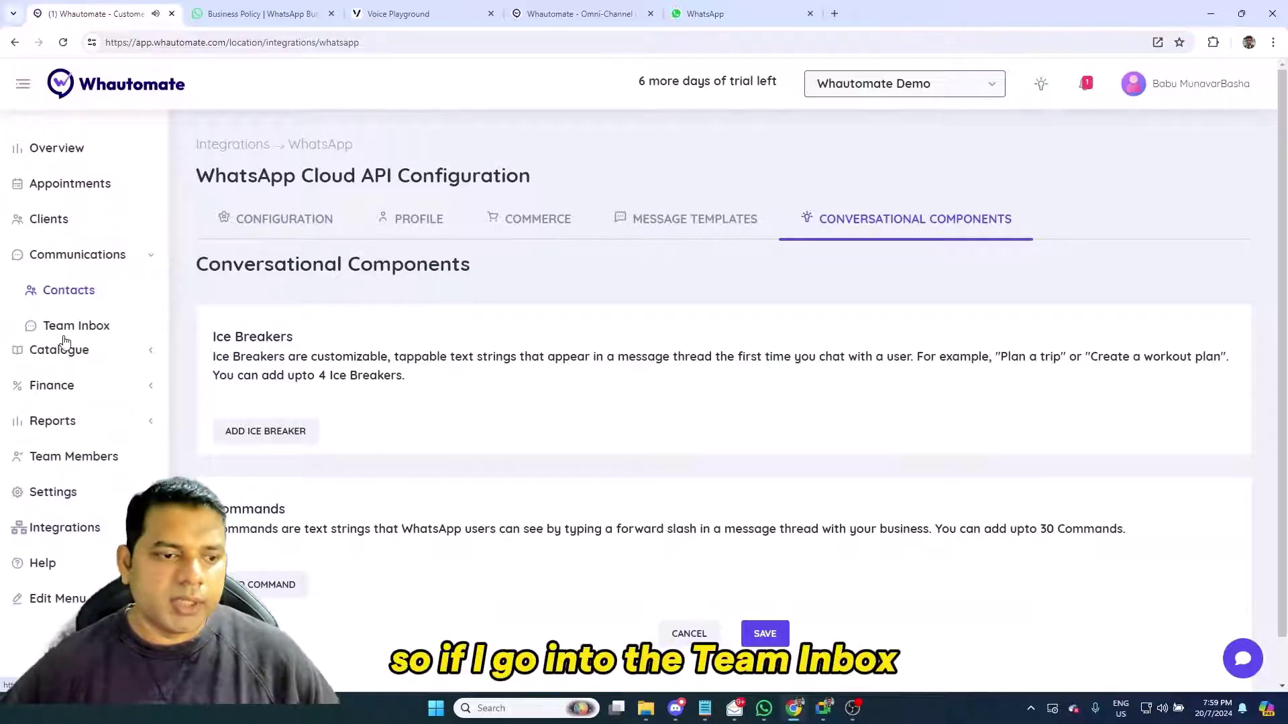
Open the test contact's conversation from Closed Conversations in the Team Inbox
click(65, 336)
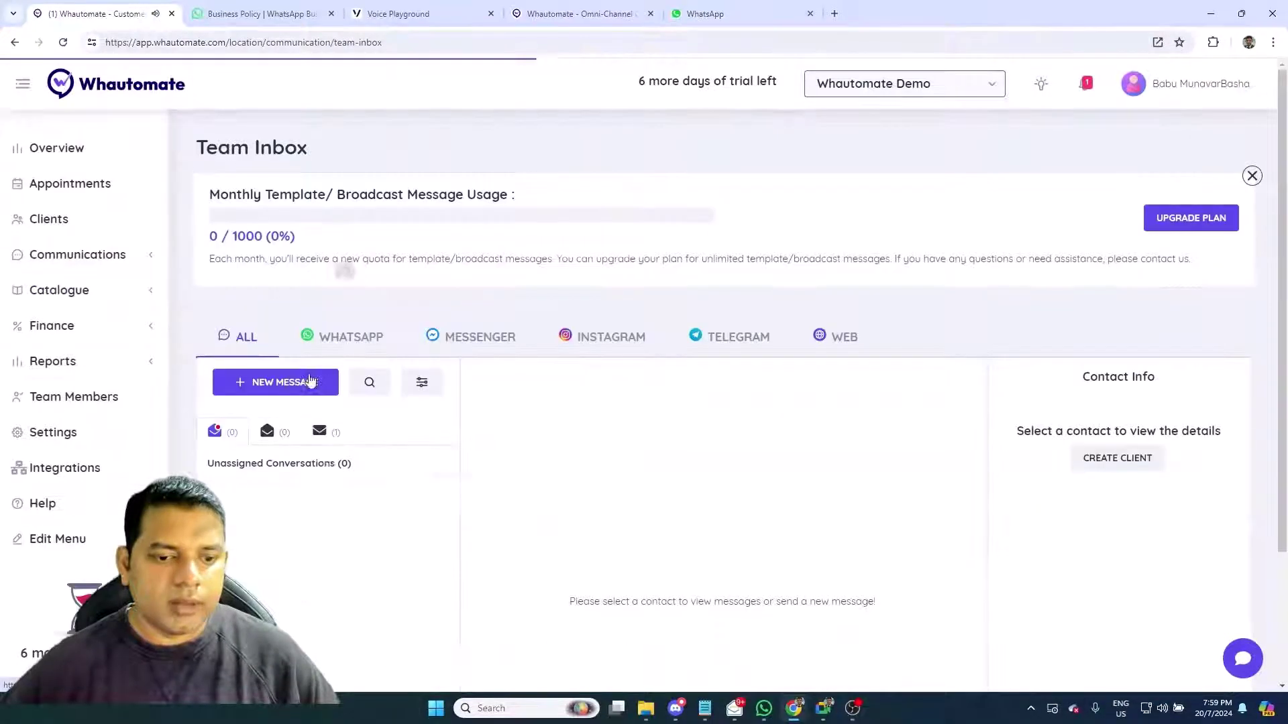
click(320, 433)
click(442, 531)
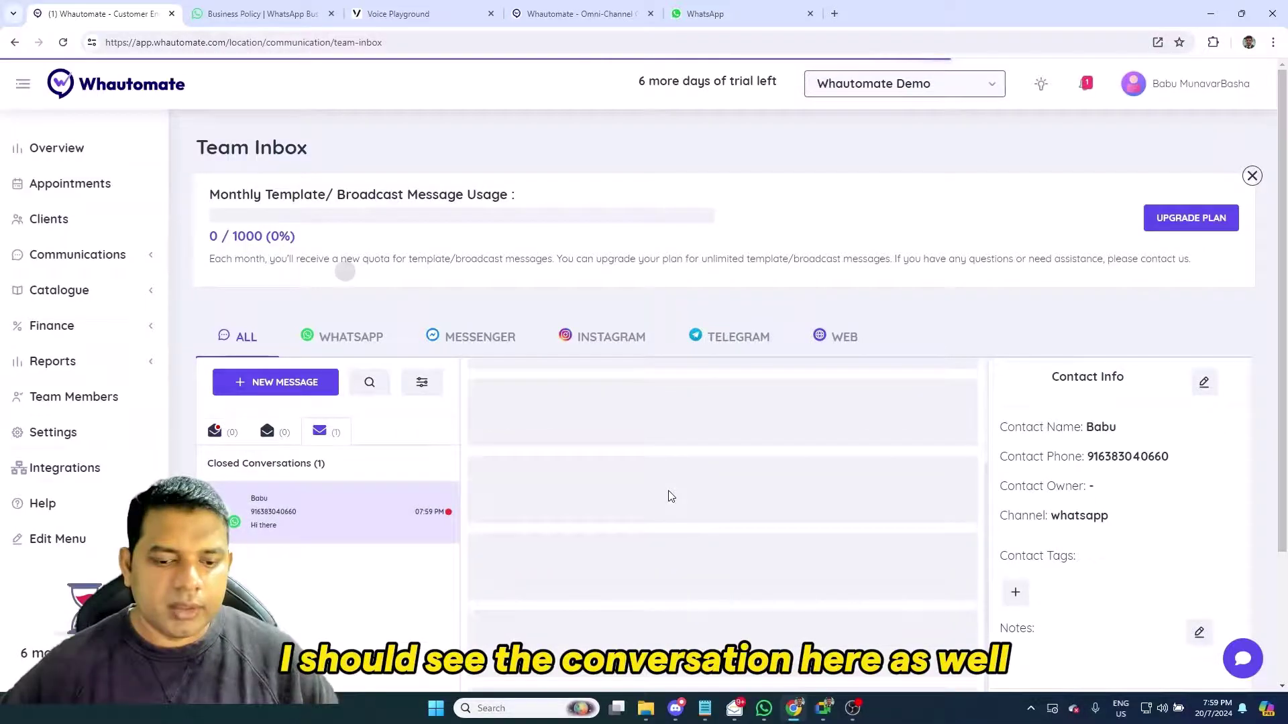
scroll(671, 537, down, 2)
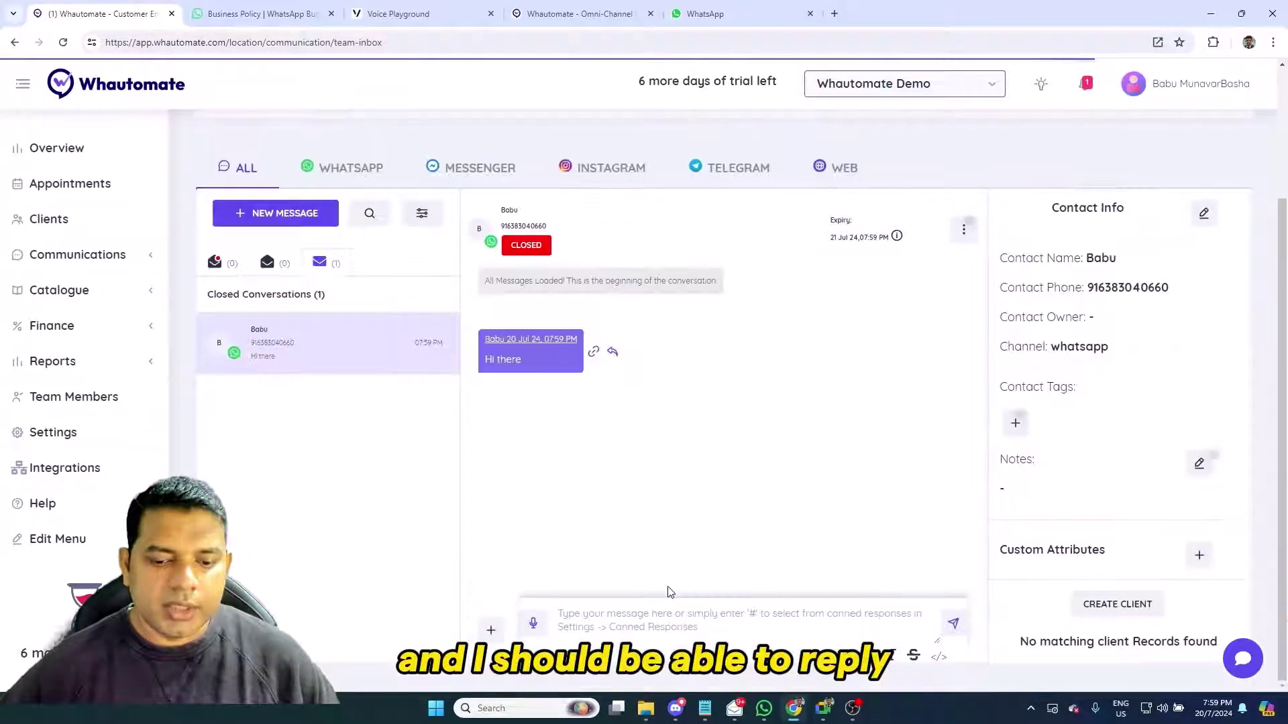
Reply 'Hi there' to the contact and confirm it arrived in WhatsApp Web
click(668, 607)
text(Hi th)
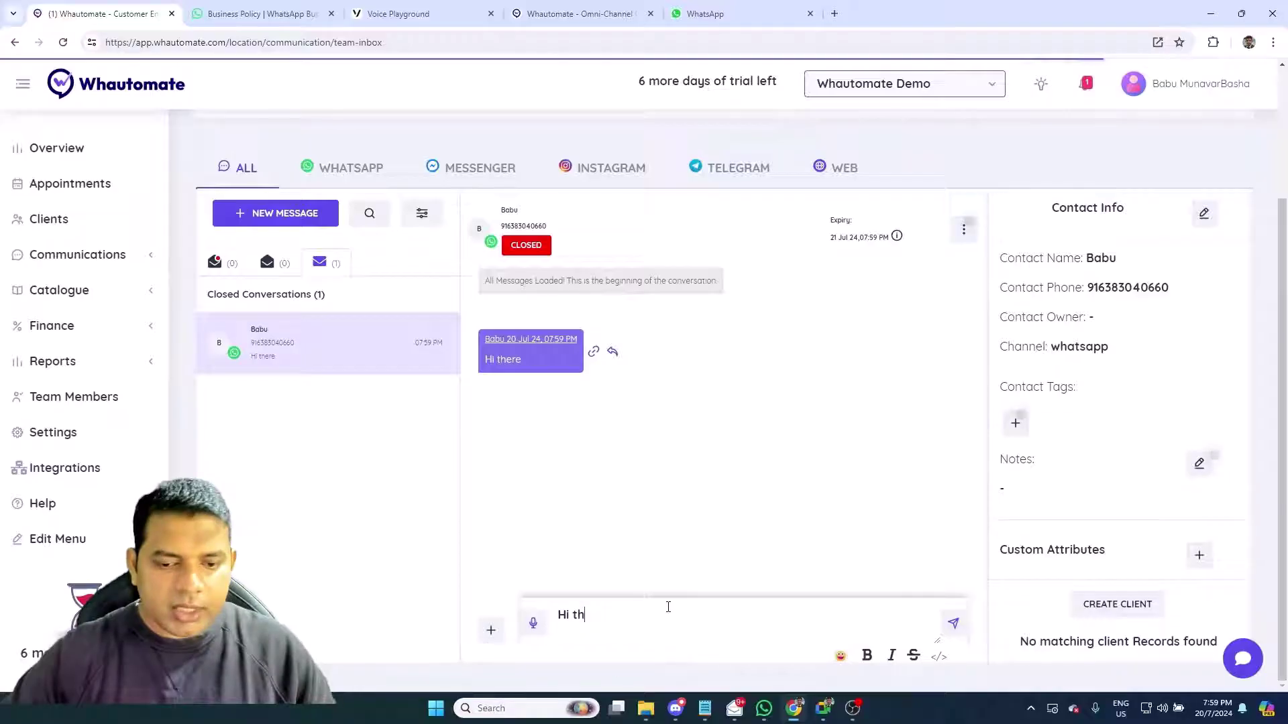
text(ere)
key(Return)
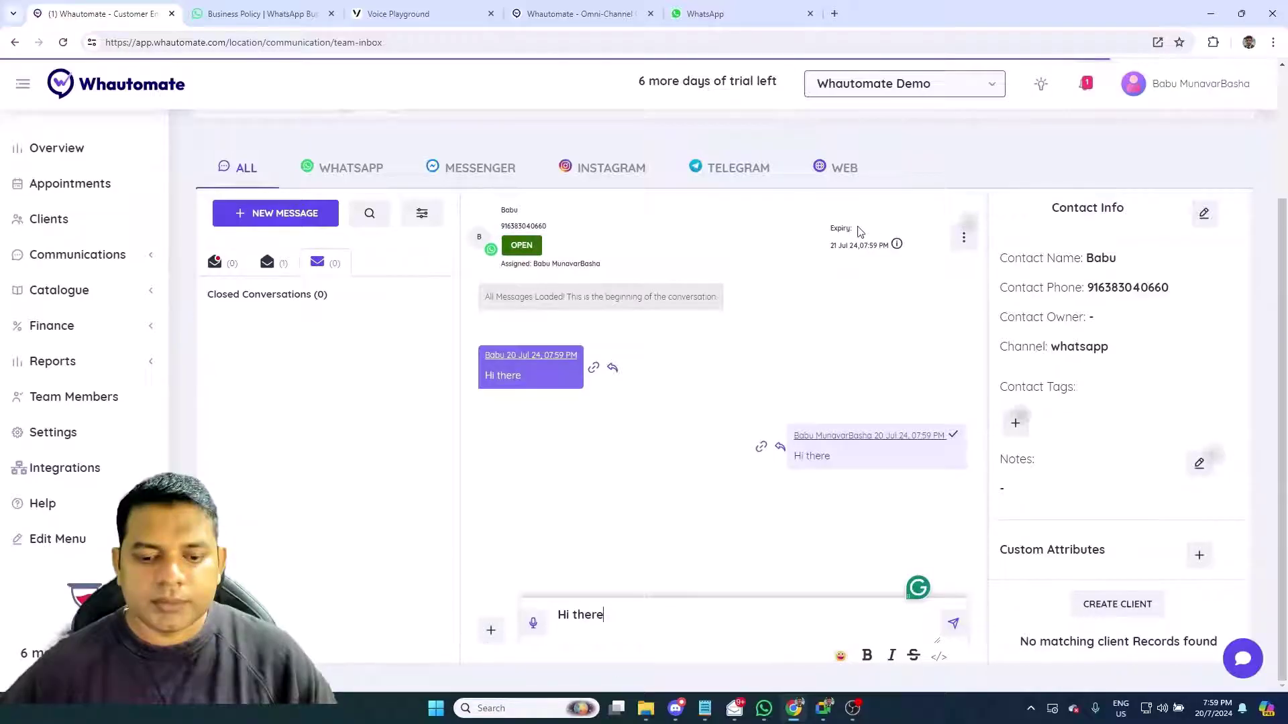
click(734, 20)
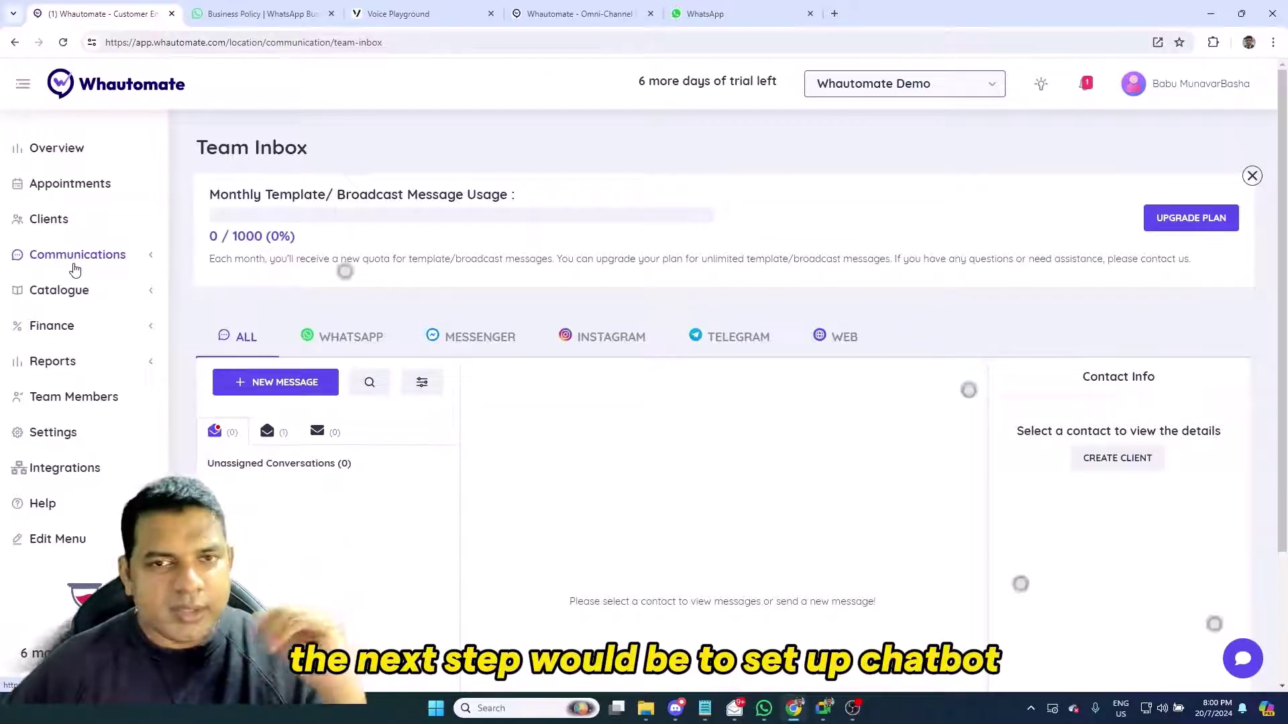
Go to Communications > Automations and add a rule to browse chatbot templates like Customer Service GPT
click(75, 255)
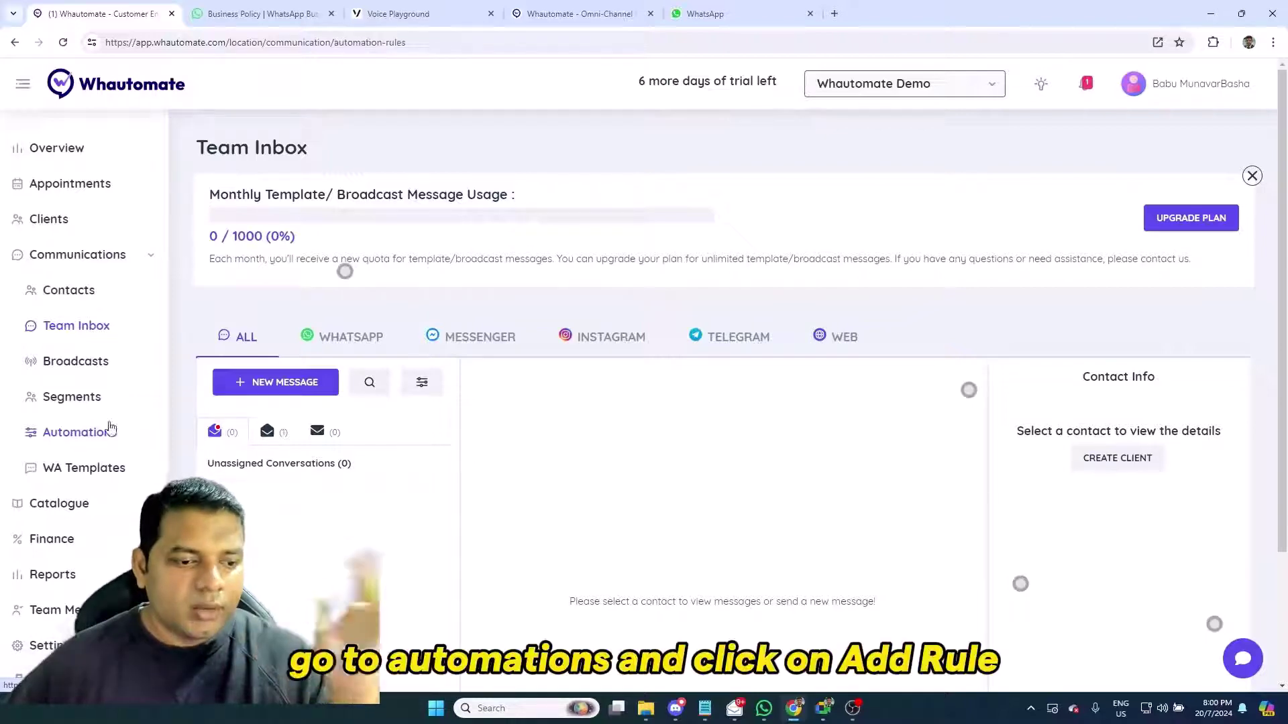
click(75, 434)
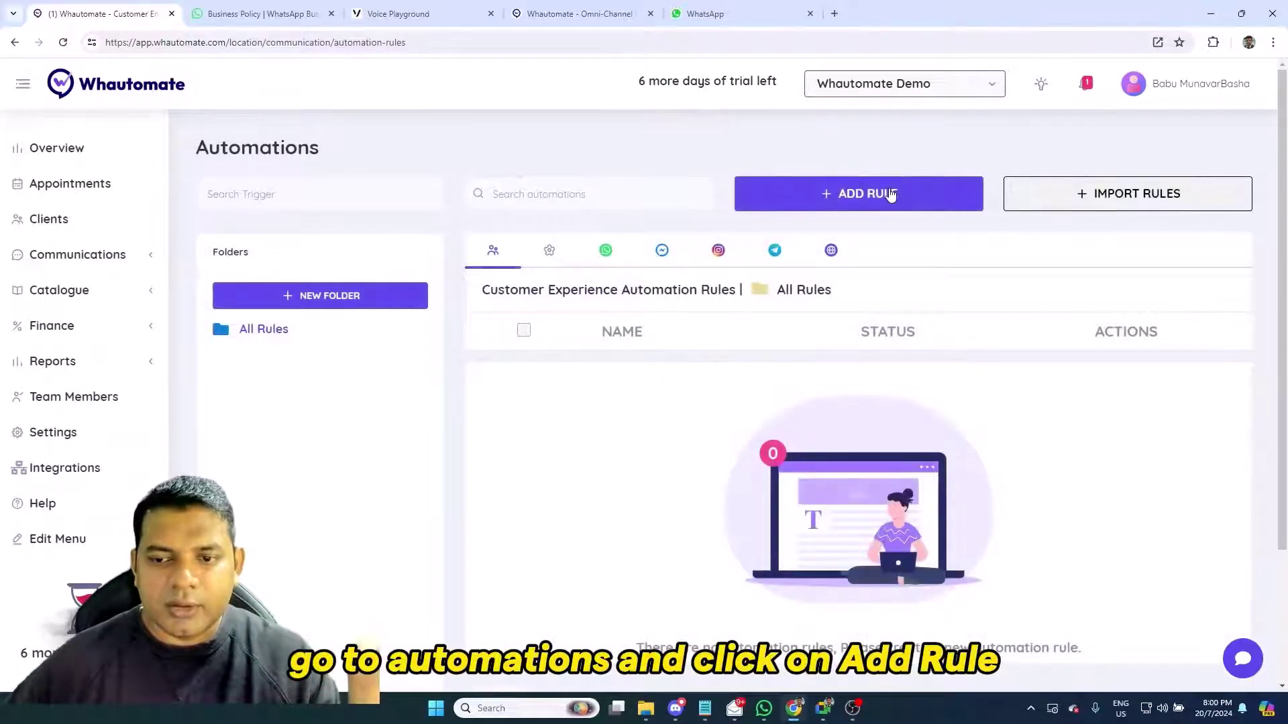
click(890, 194)
scroll(623, 343, down, 2)
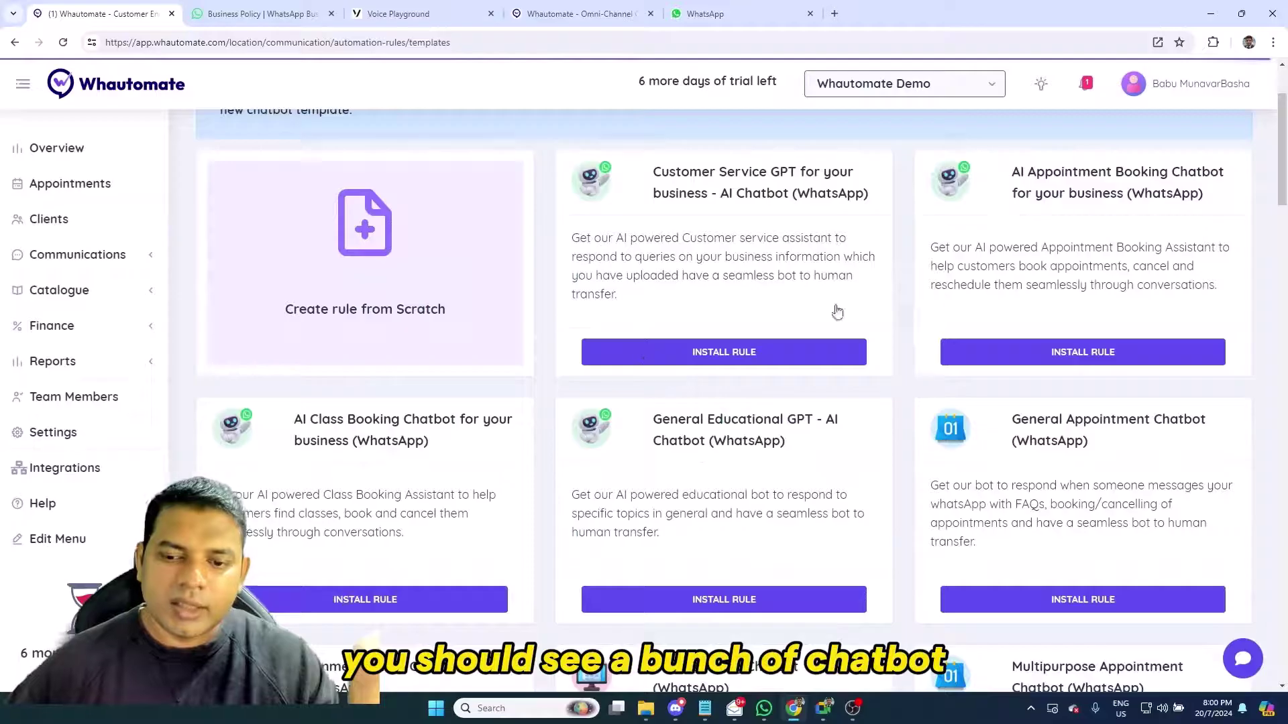